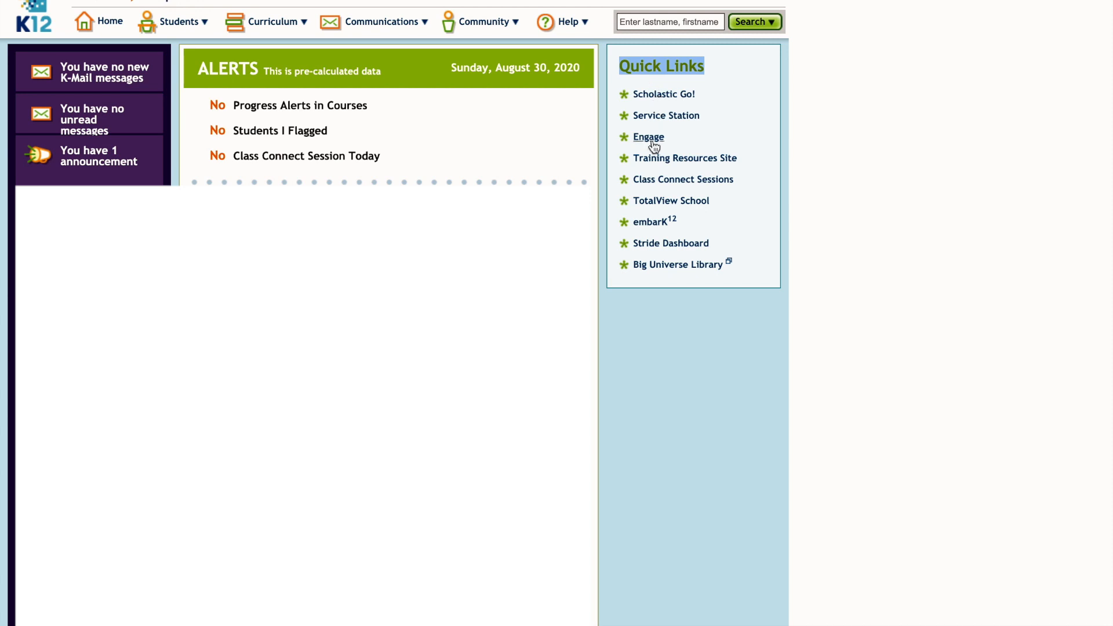
# Go to Class Connect Sessions from the home page Quick Links
pyautogui.click(654, 181)
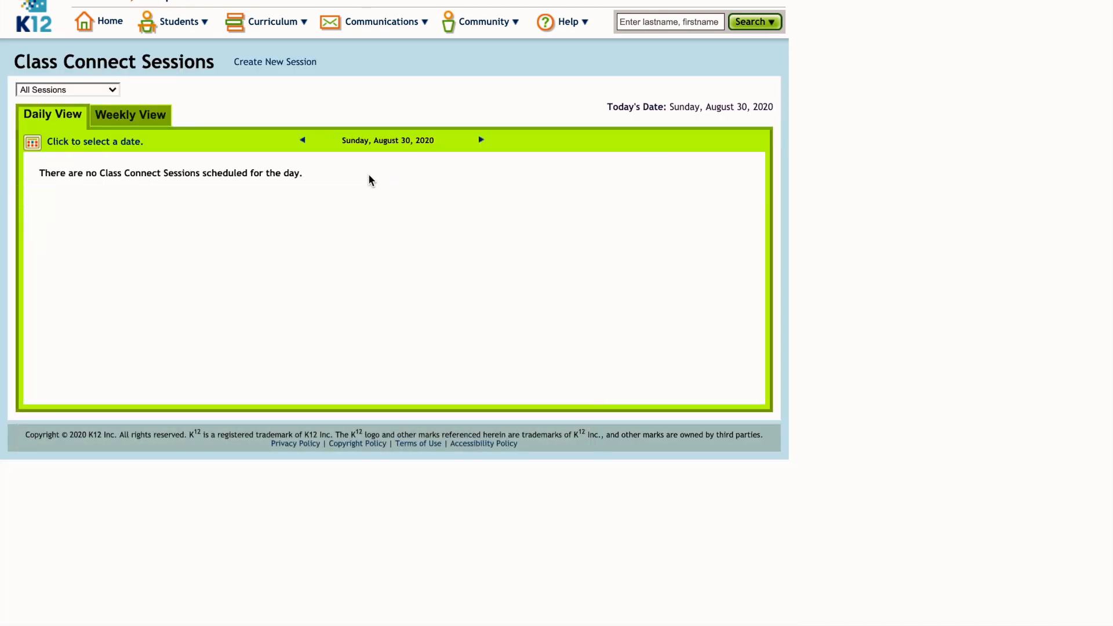
# Create a new Class Connect session of type Classroom and continue to Session Details
pyautogui.click(279, 63)
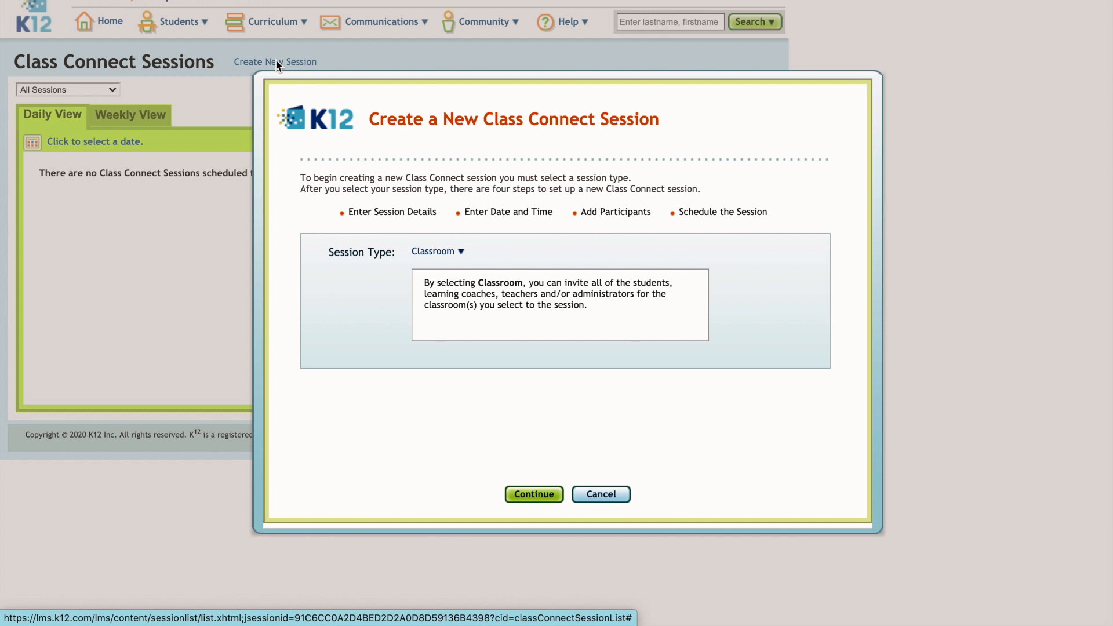
pyautogui.moveTo(328, 251); pyautogui.dragTo(394, 252)
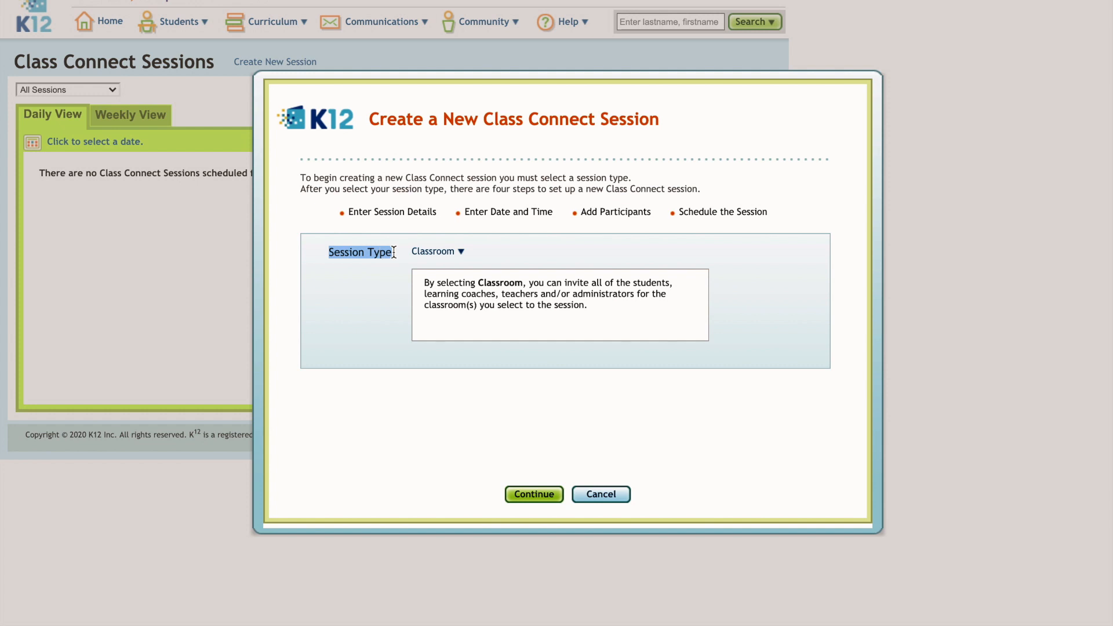
pyautogui.click(461, 254)
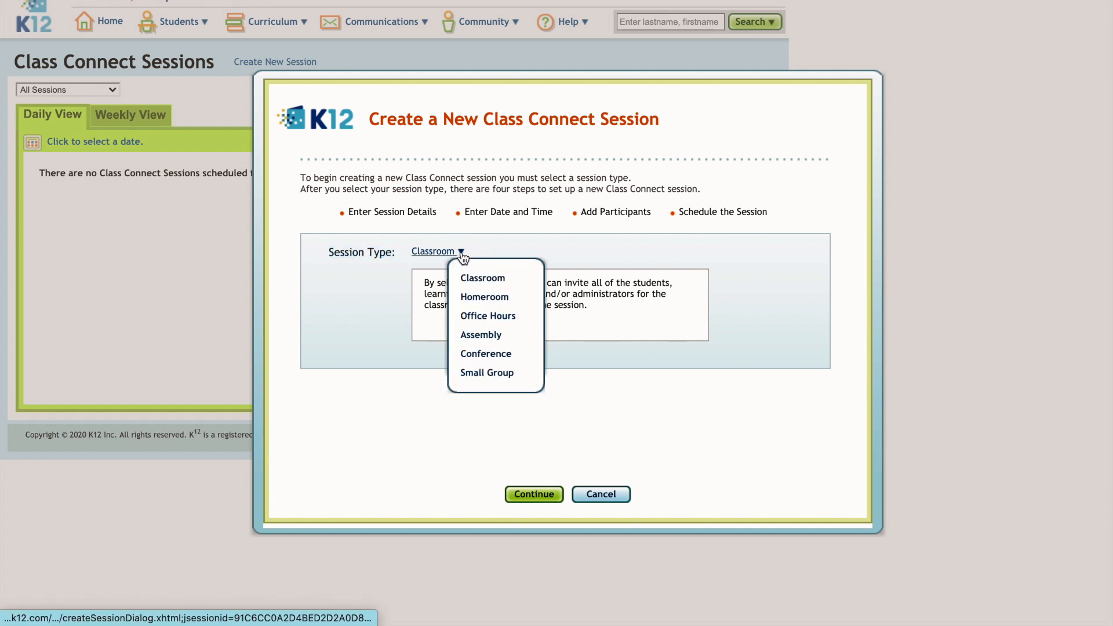
pyautogui.click(478, 283)
pyautogui.click(540, 498)
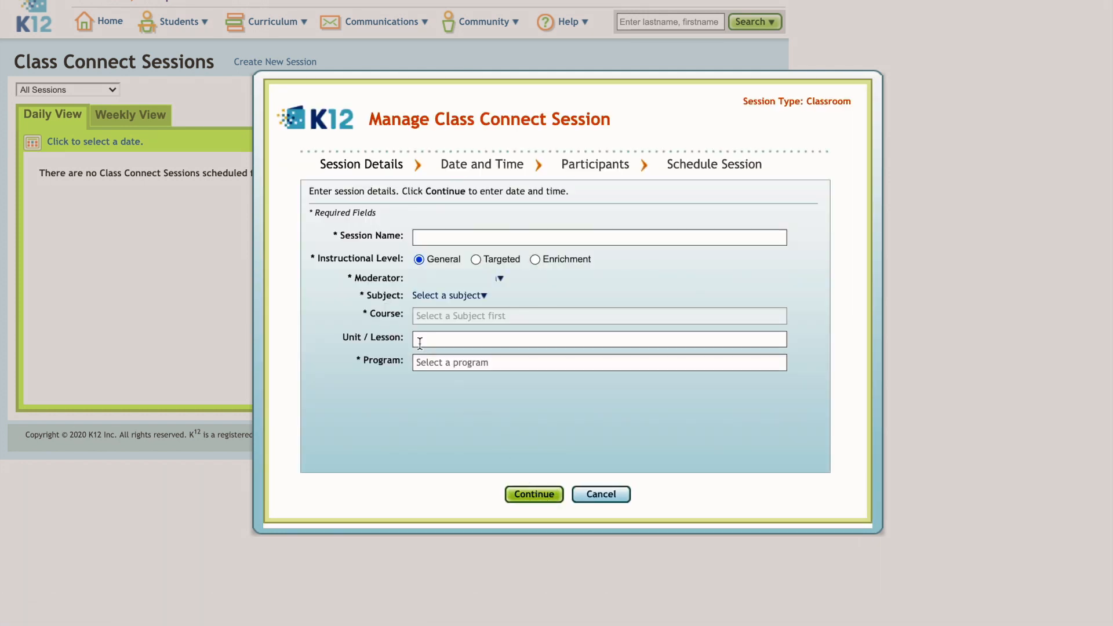
# Enter 'Practice Attendance' as the session name
pyautogui.click(430, 240)
pyautogui.write('Practice Attendance')
# Set the session's Subject to Other and Course to None
pyautogui.click(484, 296)
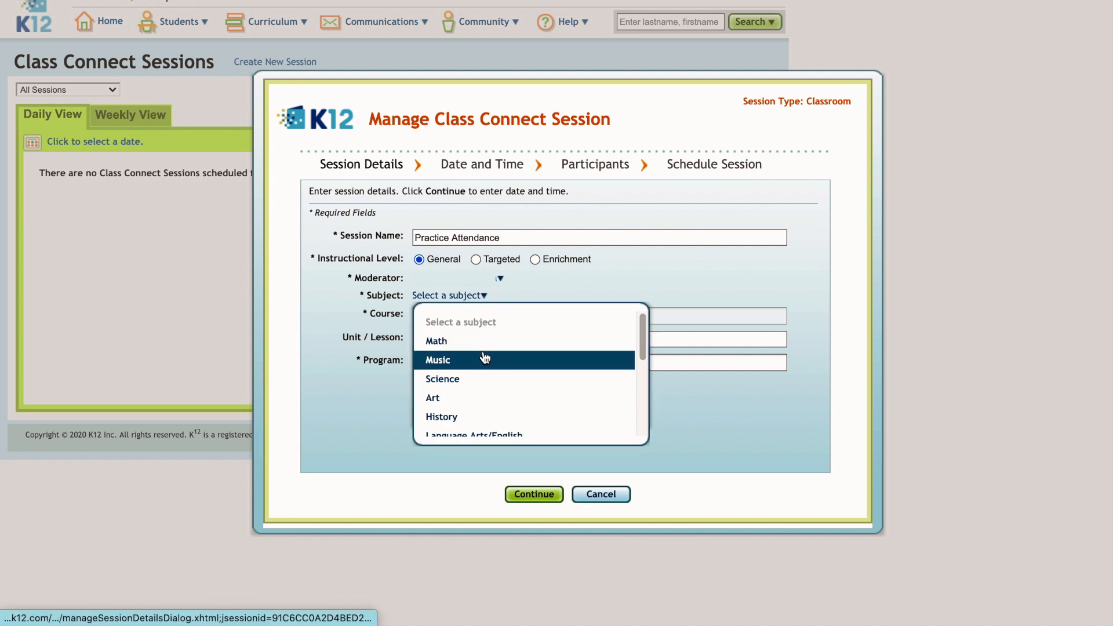
pyautogui.scroll(-2, 480, 390)
pyautogui.scroll(-3, 481, 394)
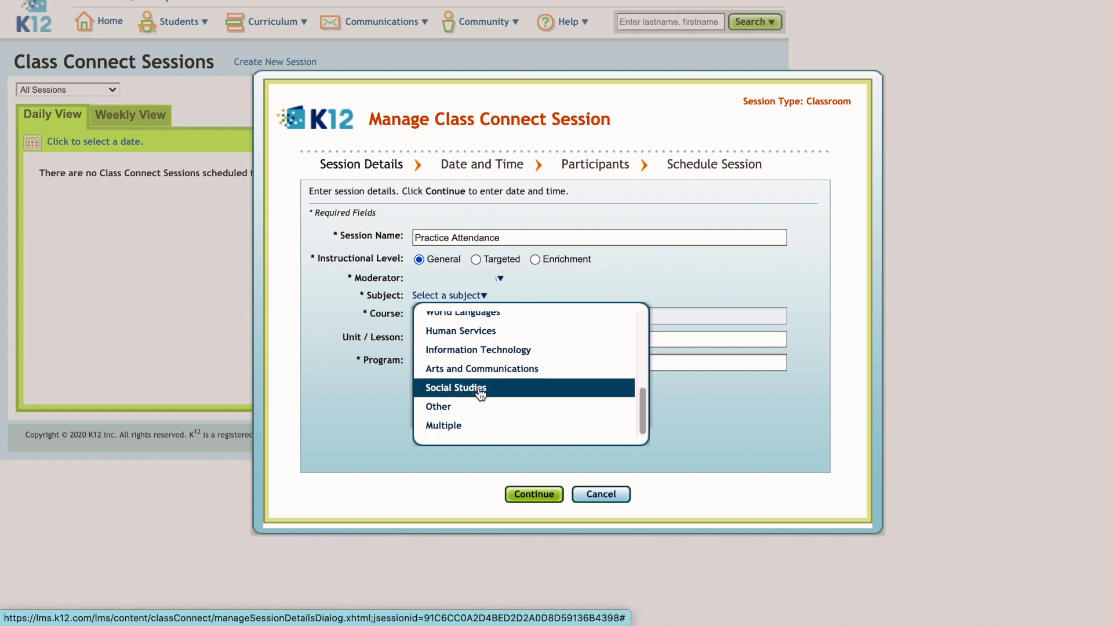
pyautogui.click(445, 407)
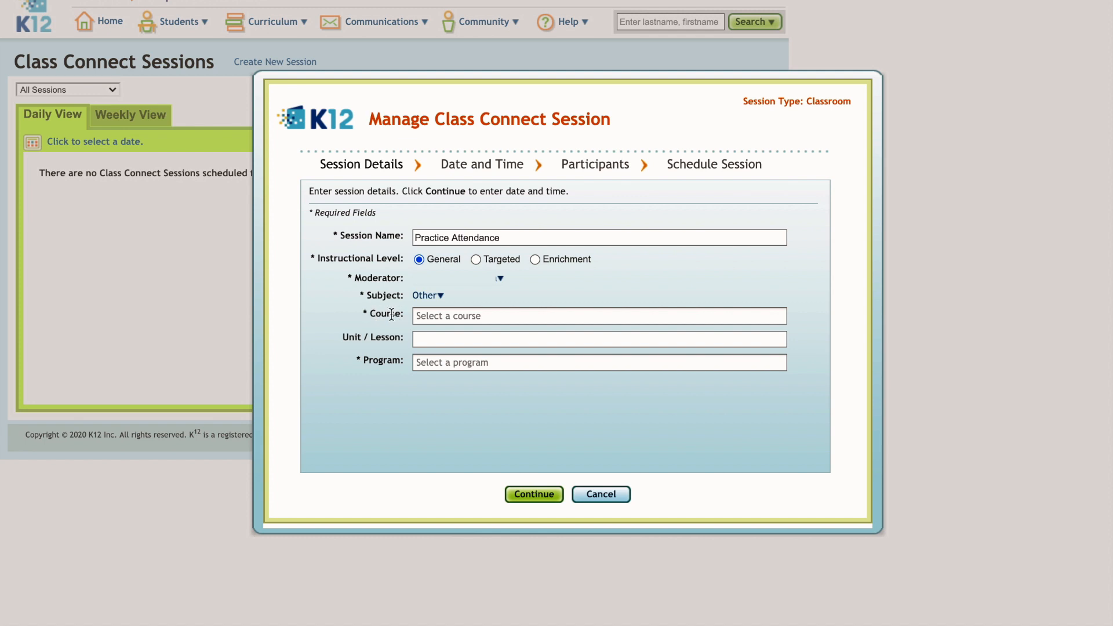
pyautogui.click(443, 316)
pyautogui.scroll(-1, 468, 369)
pyautogui.scroll(-5, 469, 370)
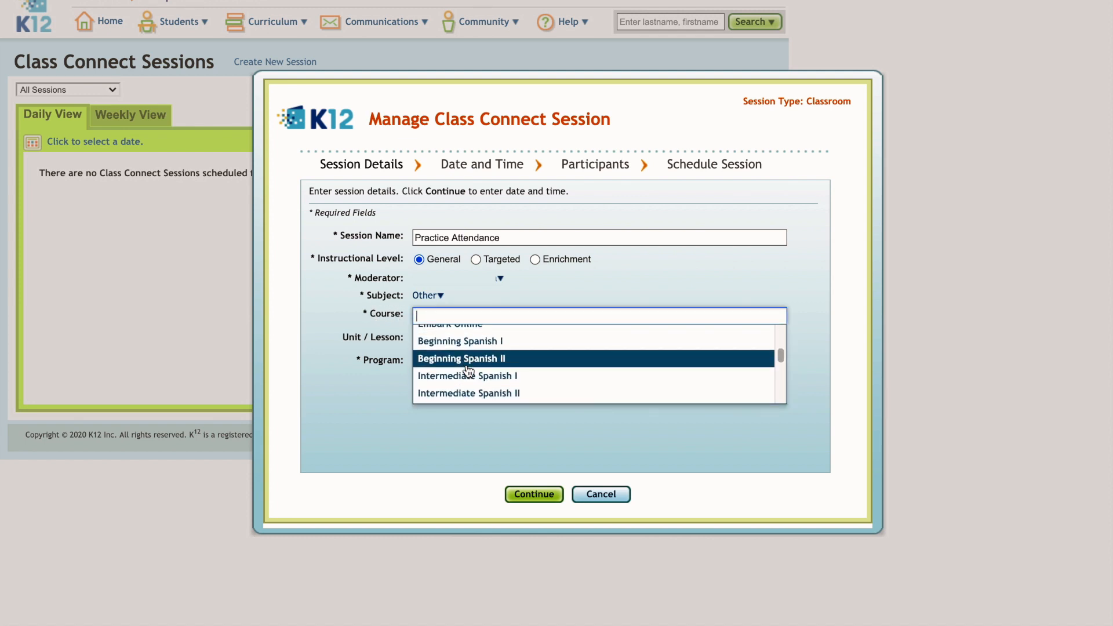
pyautogui.scroll(-5, 468, 370)
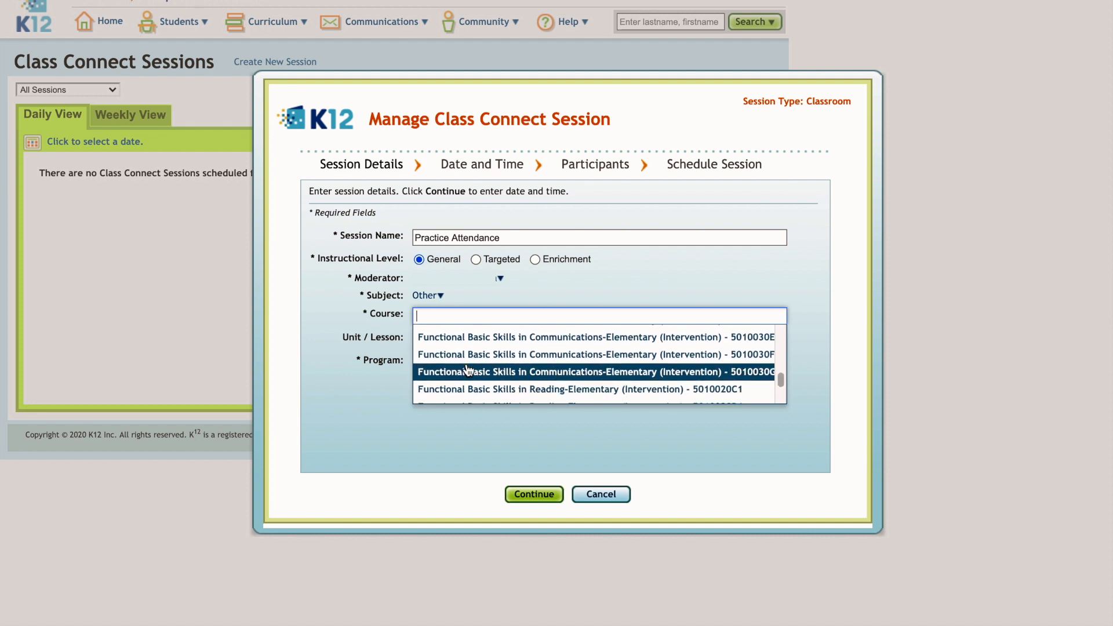
pyautogui.scroll(10, 469, 371)
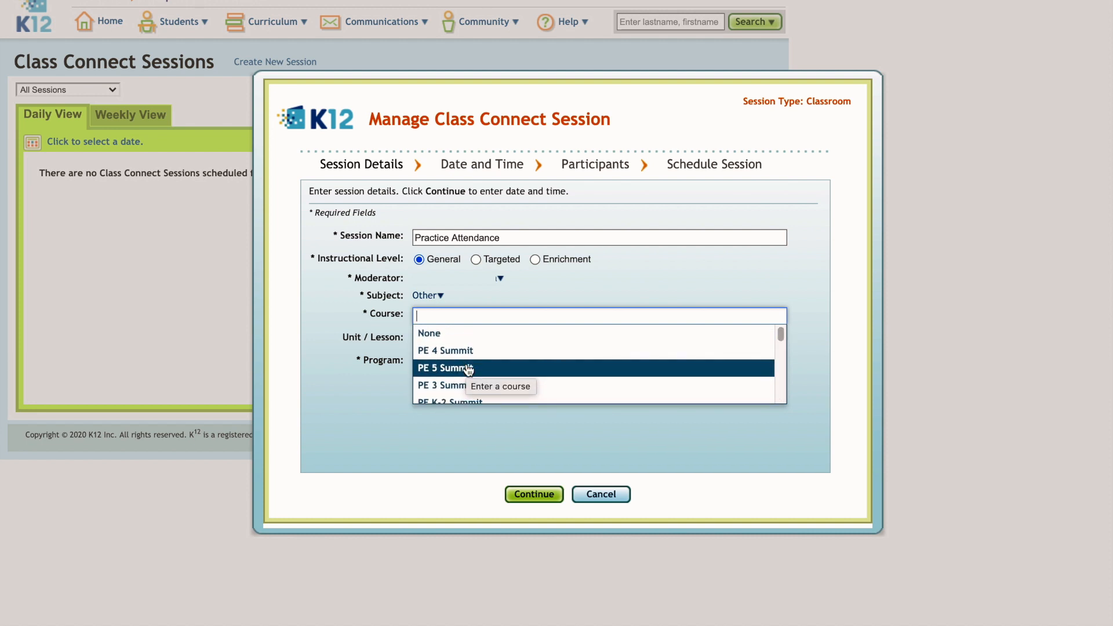
pyautogui.click(435, 334)
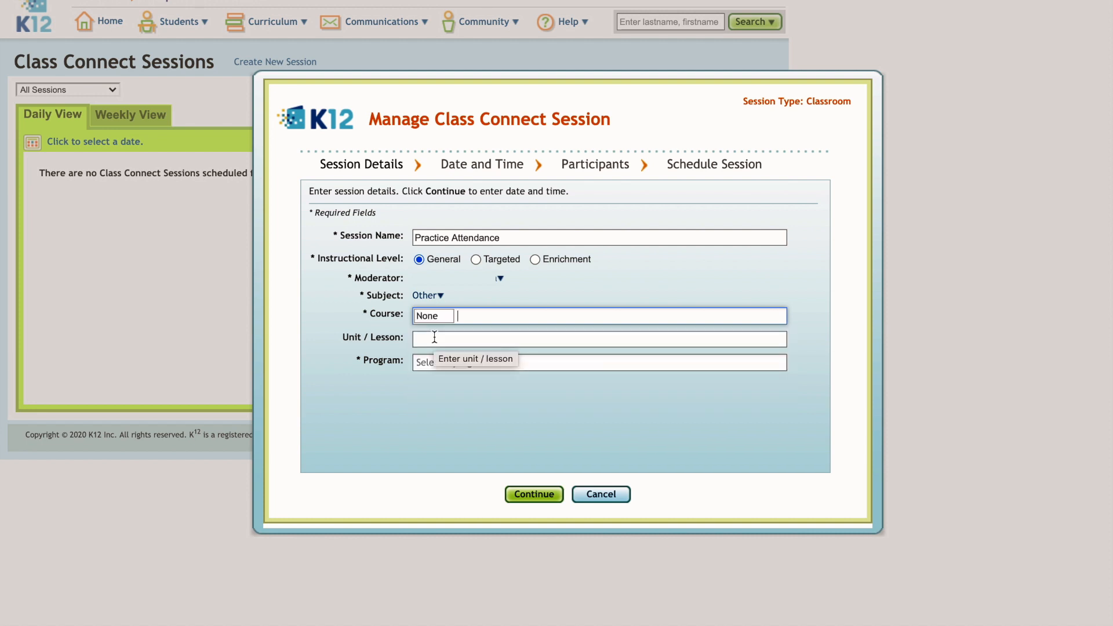
# Enter 'Attendance' as Unit / Lesson, set Program to None, and continue
pyautogui.moveTo(340, 336); pyautogui.dragTo(405, 337)
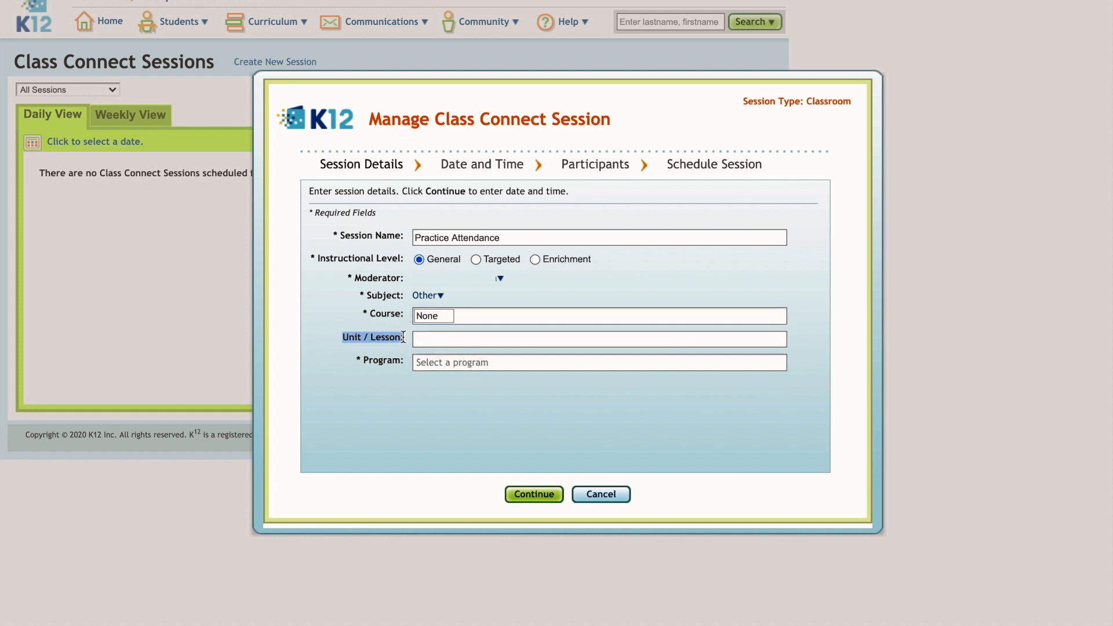
pyautogui.click(442, 343)
pyautogui.write('Attendance')
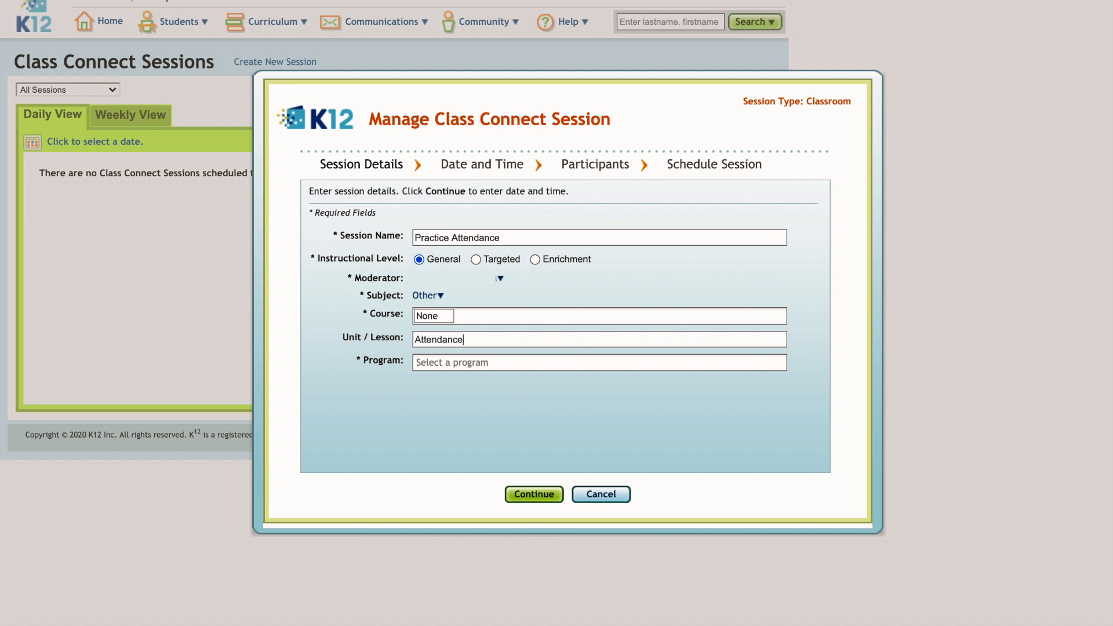
pyautogui.click(433, 364)
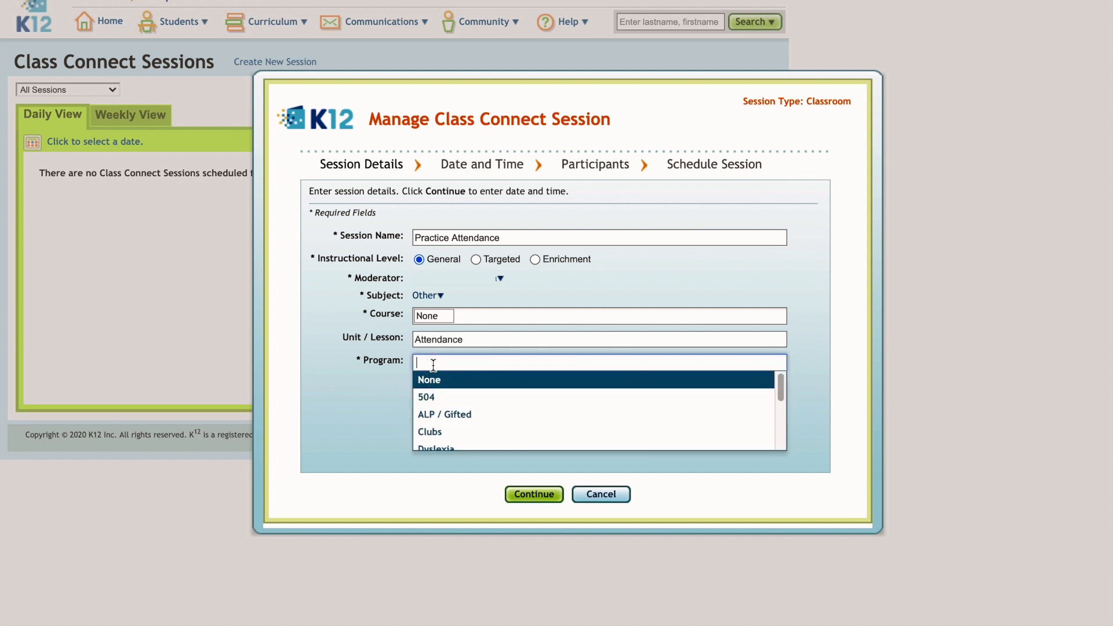
pyautogui.scroll(-5, 464, 420)
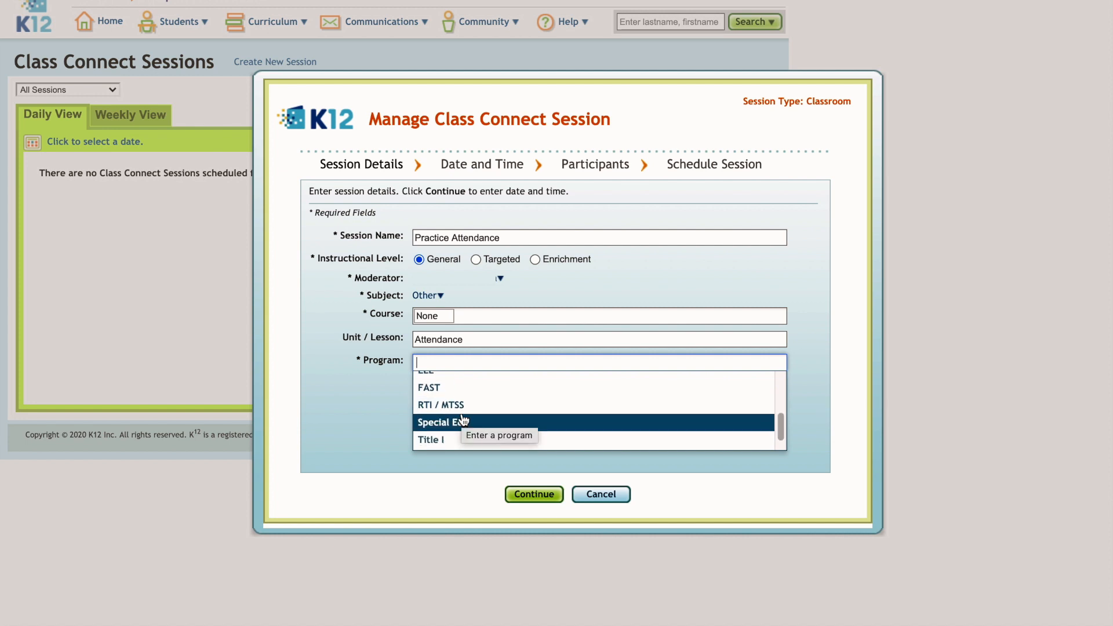
pyautogui.scroll(5, 464, 420)
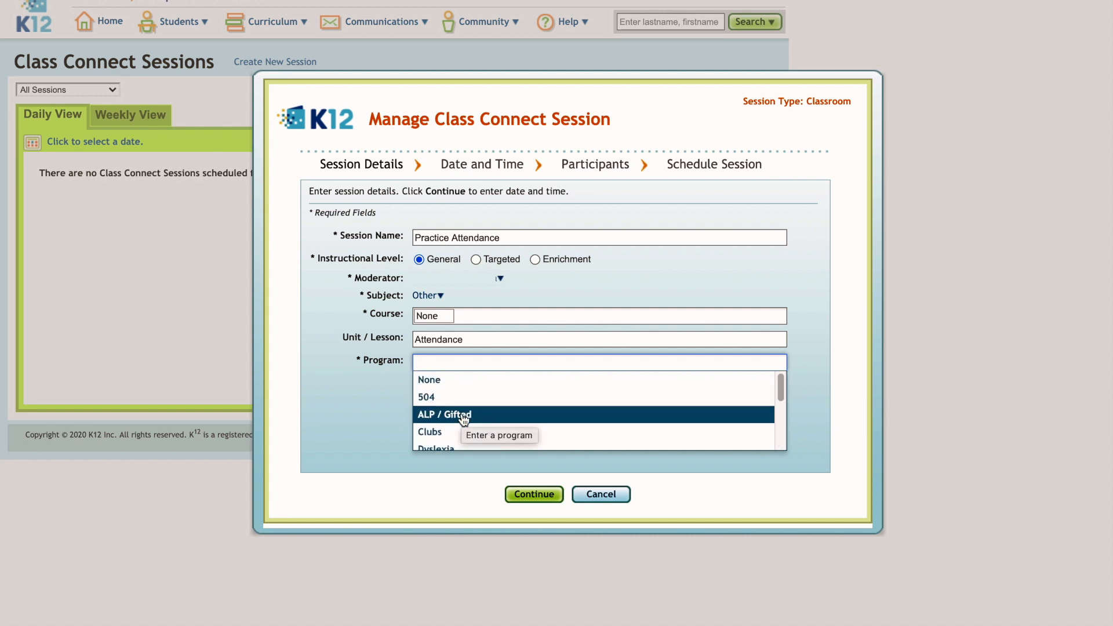
pyautogui.click(440, 381)
pyautogui.click(534, 494)
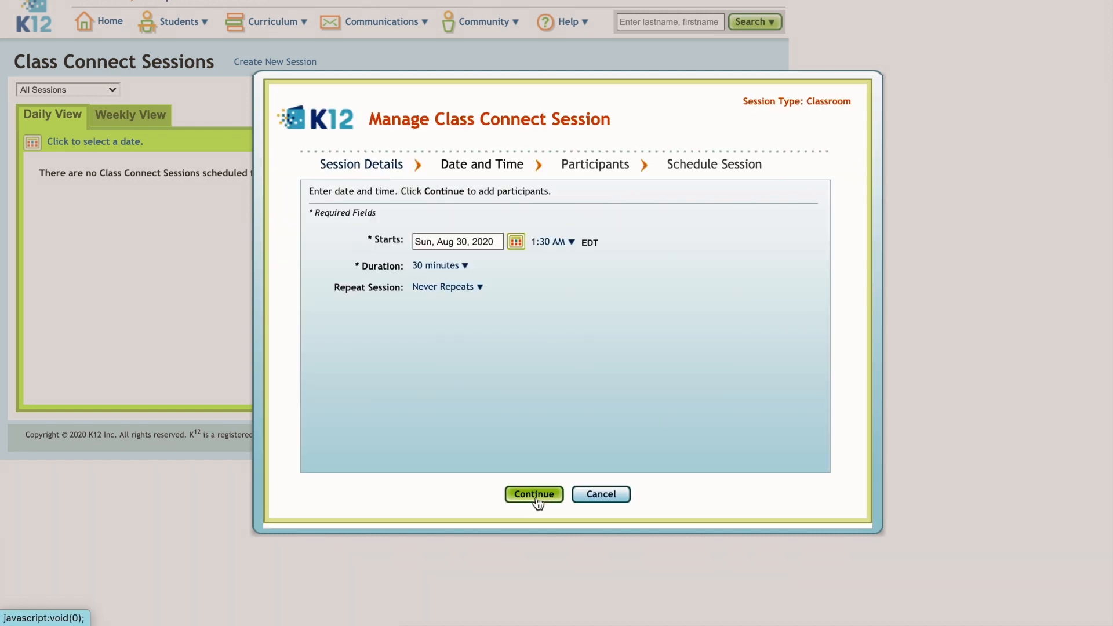
# Set the session start to Mon, Aug 31, 2020 at 8:45 AM
pyautogui.click(516, 244)
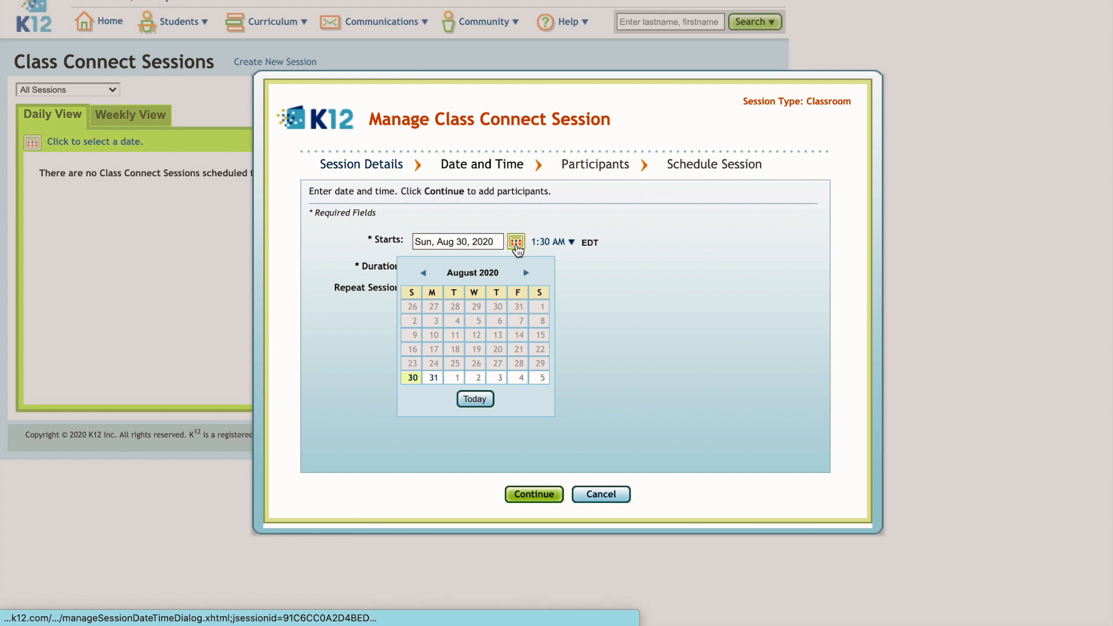
pyautogui.click(433, 378)
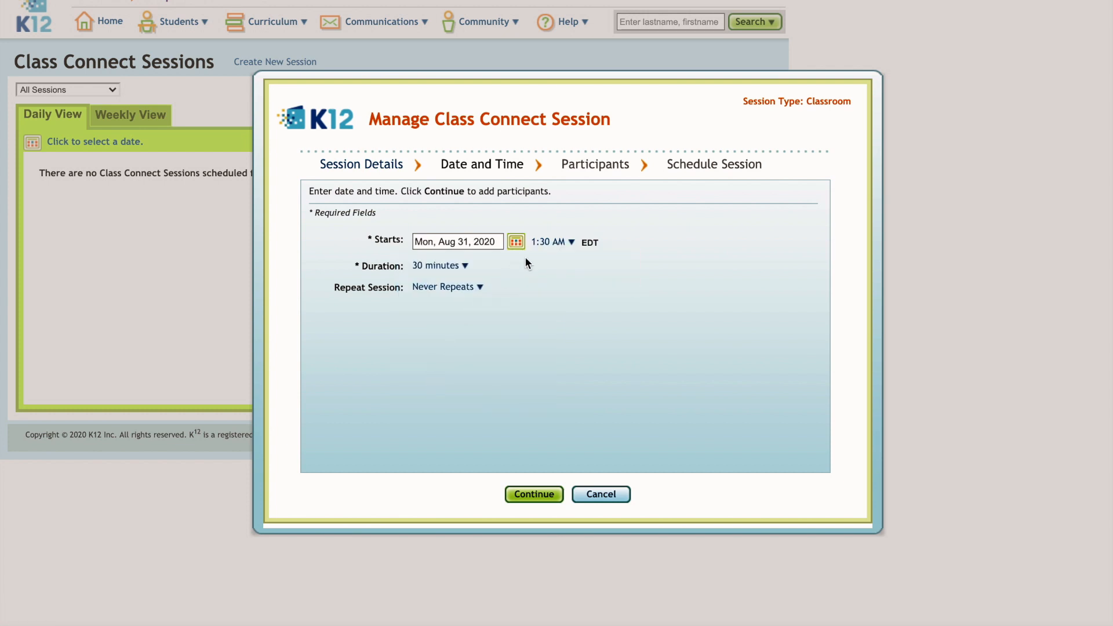
pyautogui.click(571, 243)
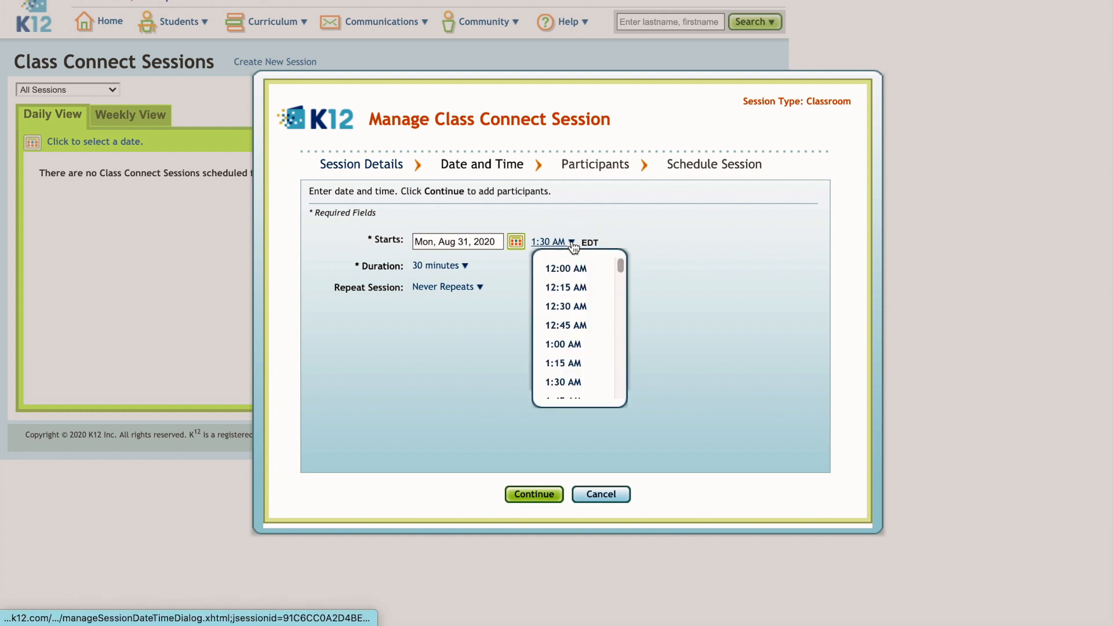
pyautogui.scroll(-2, 585, 339)
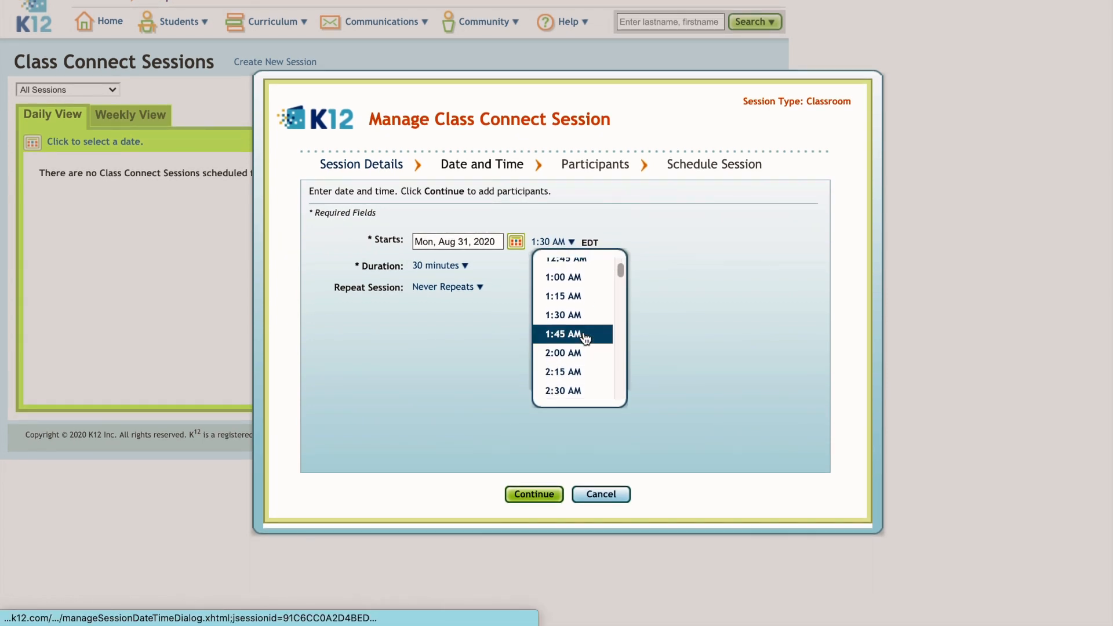
pyautogui.scroll(-10, 586, 339)
pyautogui.scroll(-4, 586, 340)
pyautogui.scroll(-1, 585, 339)
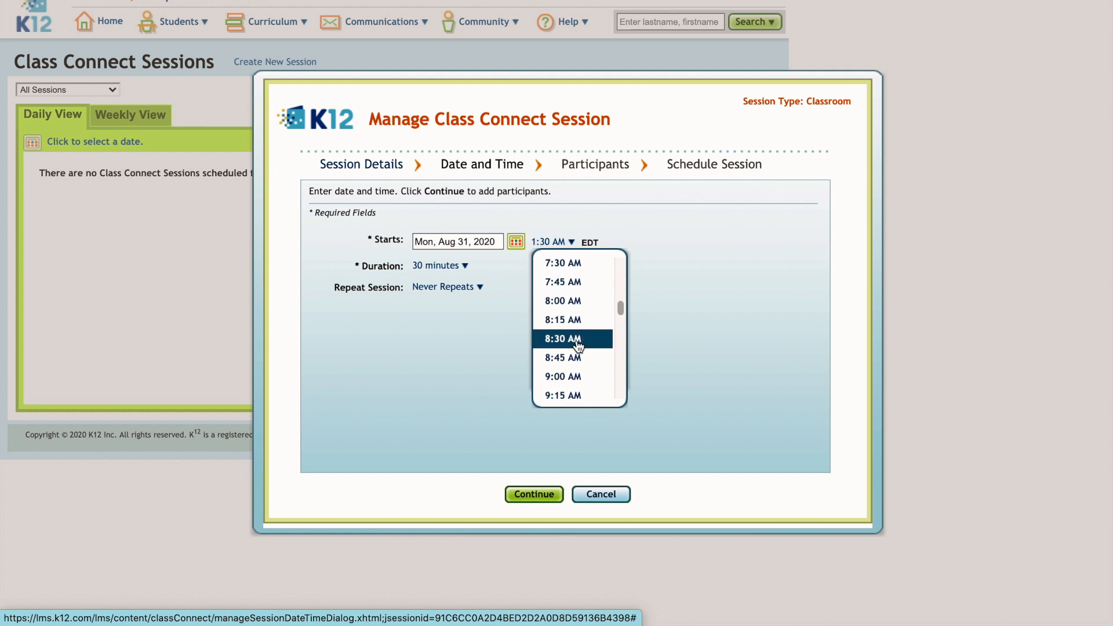
pyautogui.click(558, 369)
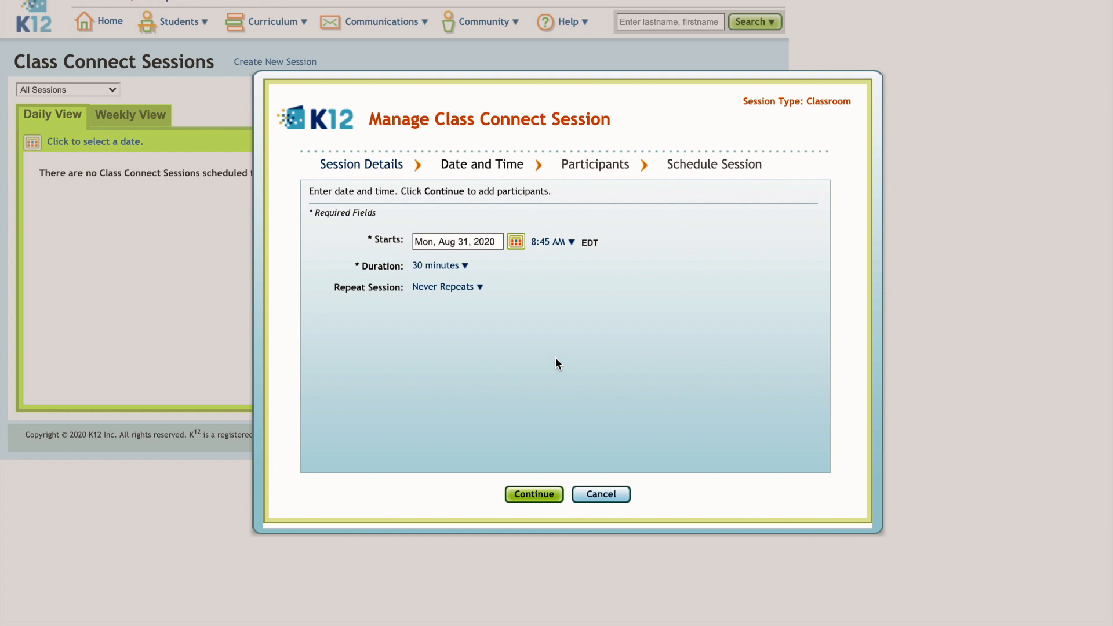
# Make the session last 10 minutes and never repeat
pyautogui.moveTo(363, 267); pyautogui.dragTo(405, 266)
pyautogui.click(467, 272)
pyautogui.scroll(-2, 472, 335)
pyautogui.scroll(-4, 473, 335)
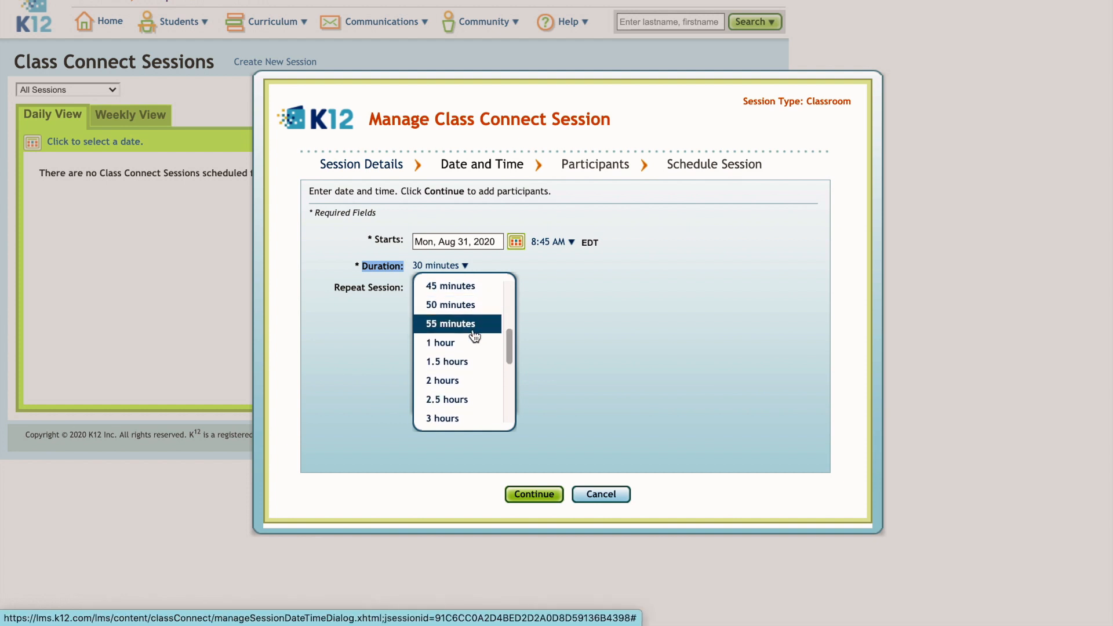
pyautogui.scroll(6, 475, 335)
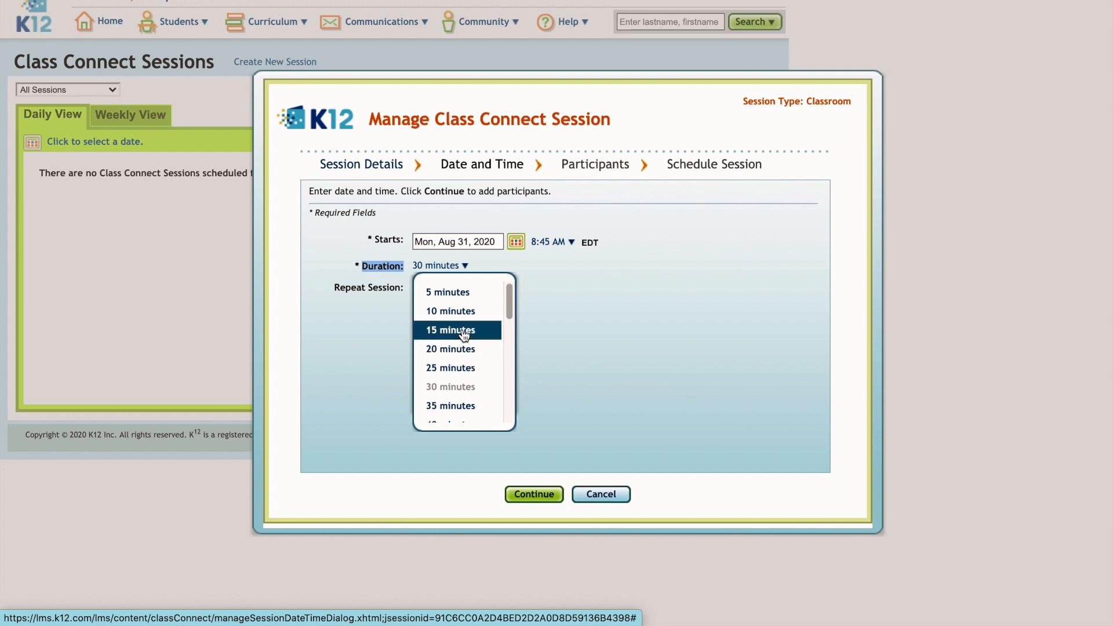
pyautogui.click(457, 311)
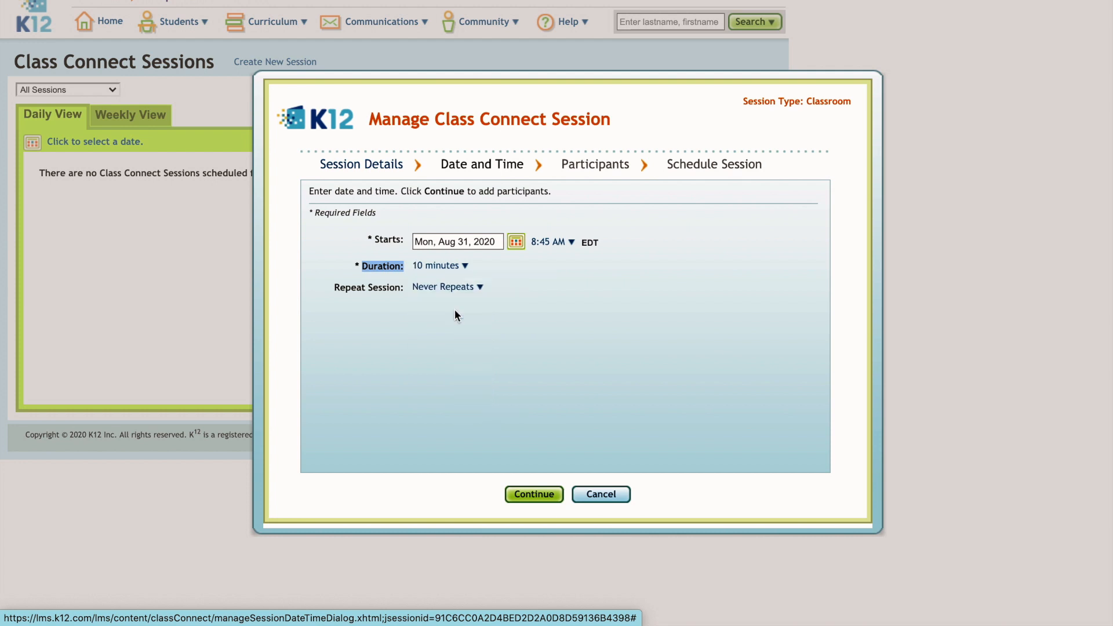
pyautogui.click(408, 305)
pyautogui.moveTo(337, 287); pyautogui.dragTo(403, 286)
pyautogui.click(417, 305)
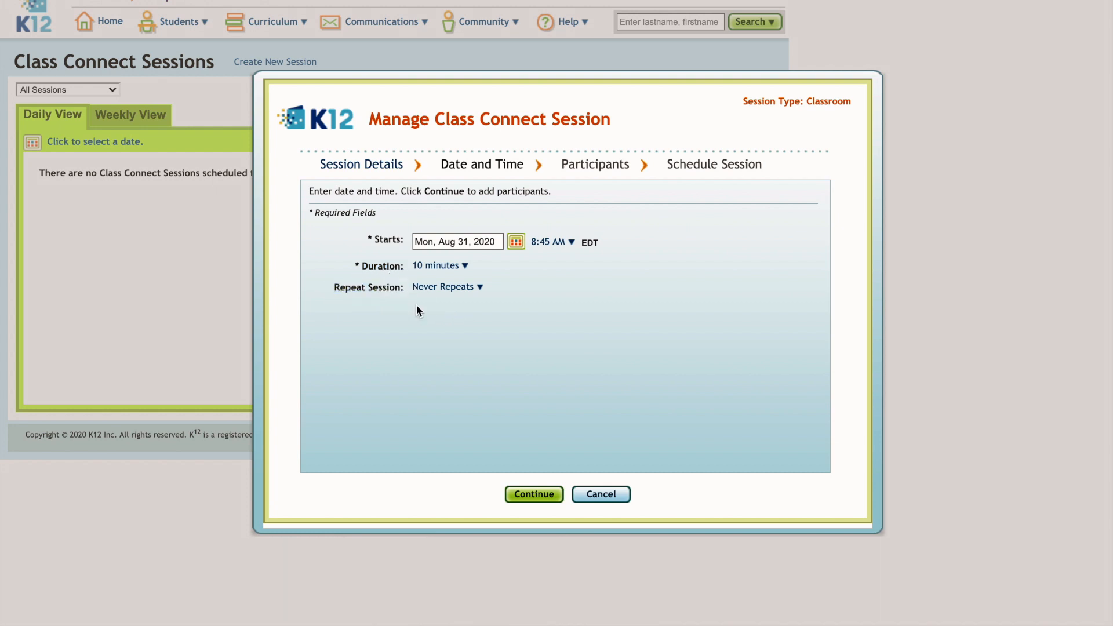
pyautogui.click(481, 289)
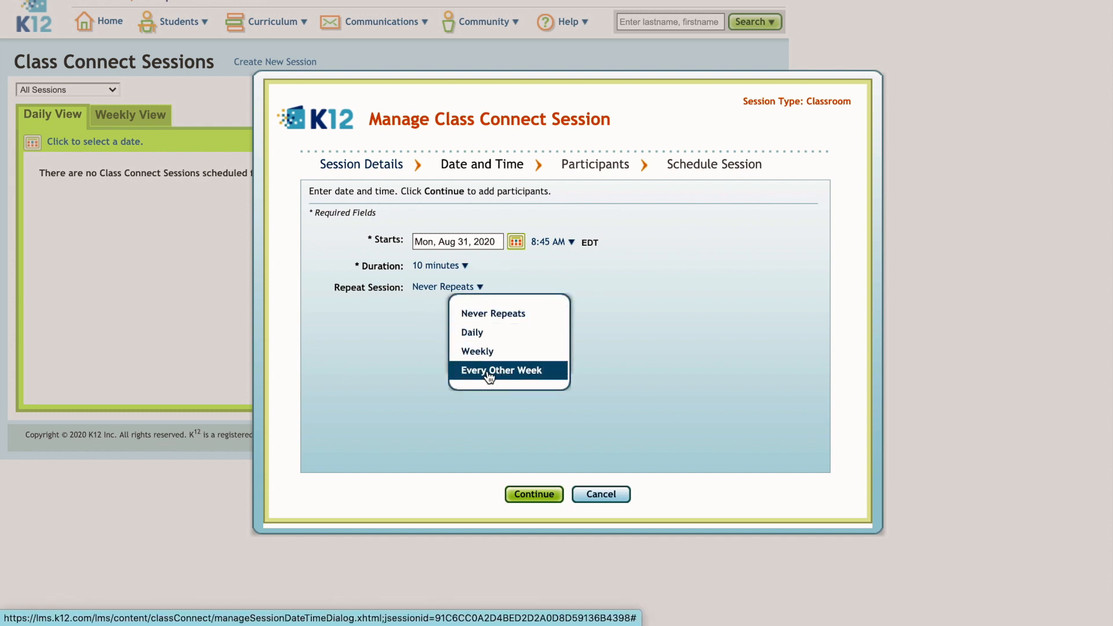
pyautogui.click(483, 317)
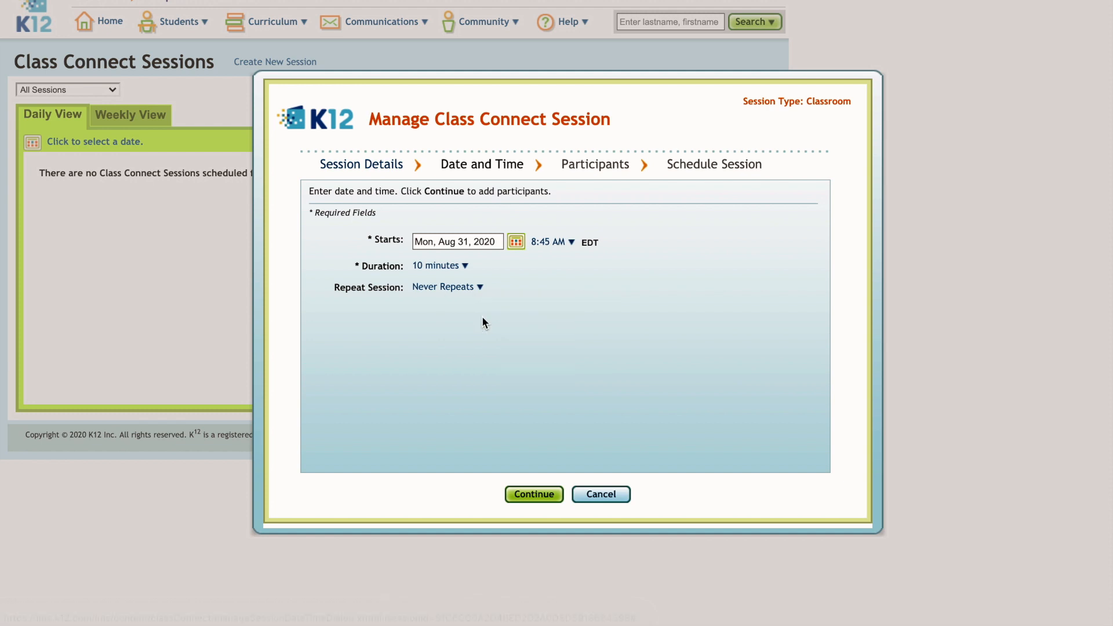
# Add the students of HR-Elementary Homeroom0121_0001/04 as participants
pyautogui.click(535, 497)
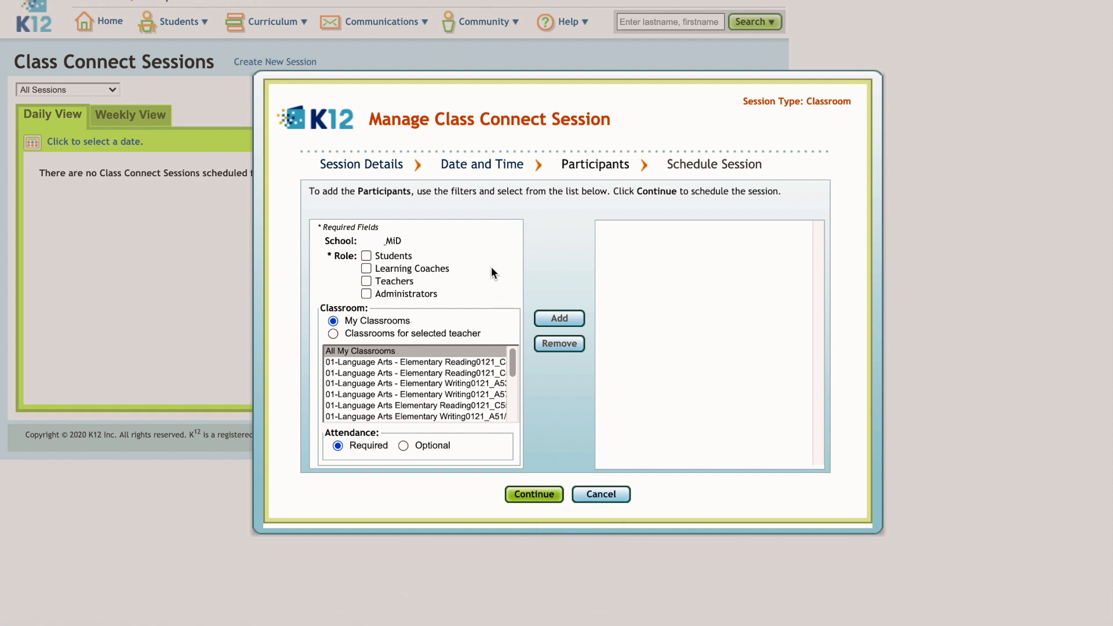
pyautogui.click(366, 257)
pyautogui.scroll(-1, 372, 381)
pyautogui.scroll(-5, 373, 381)
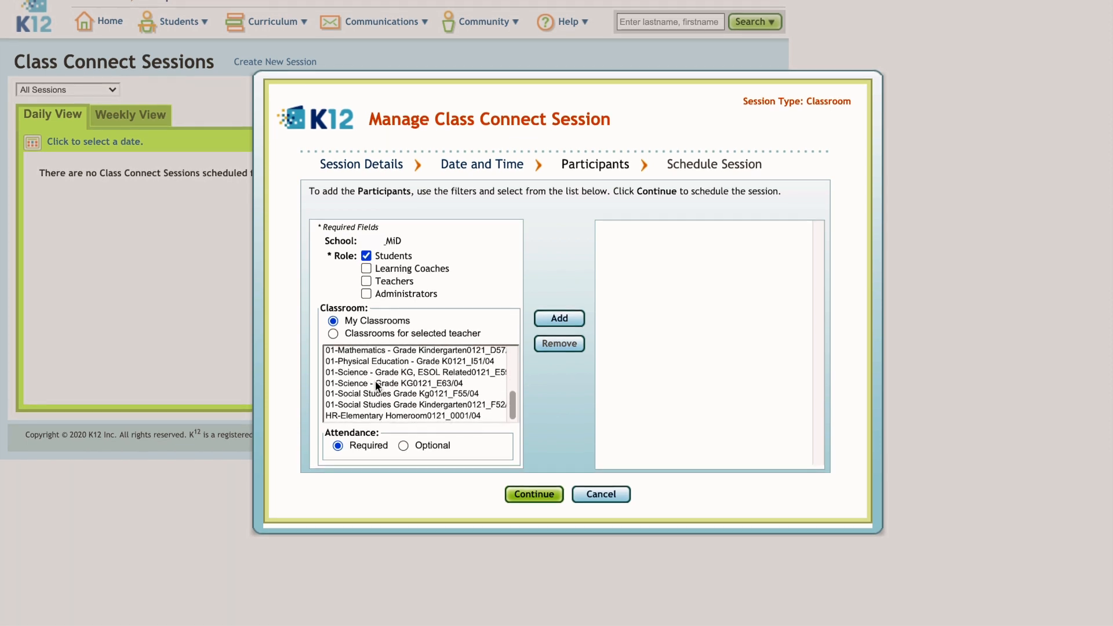
pyautogui.click(370, 417)
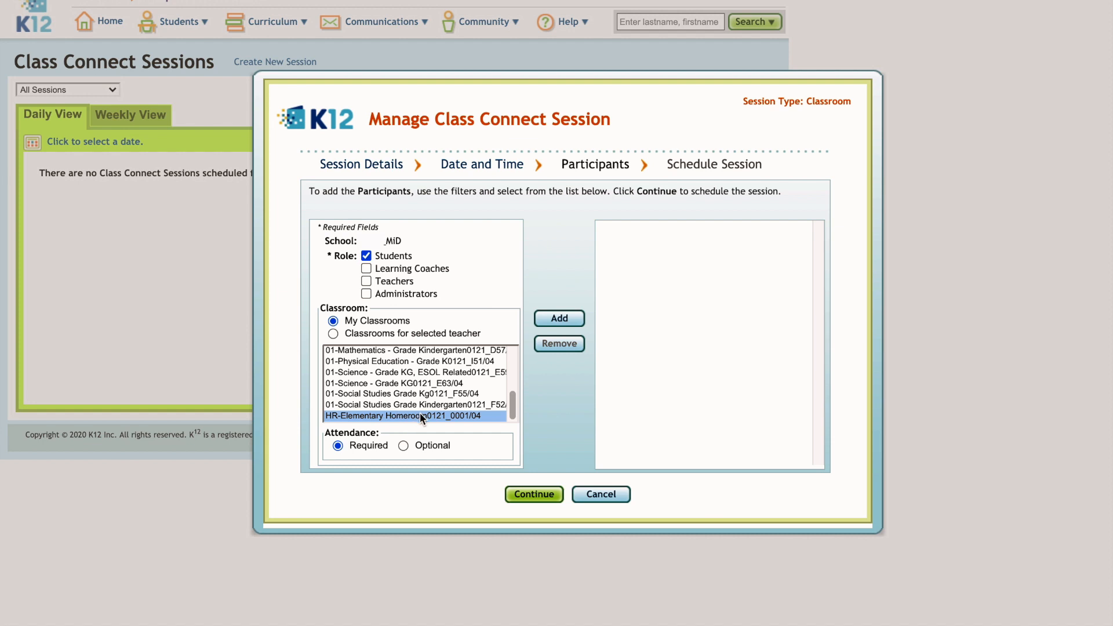
pyautogui.click(560, 319)
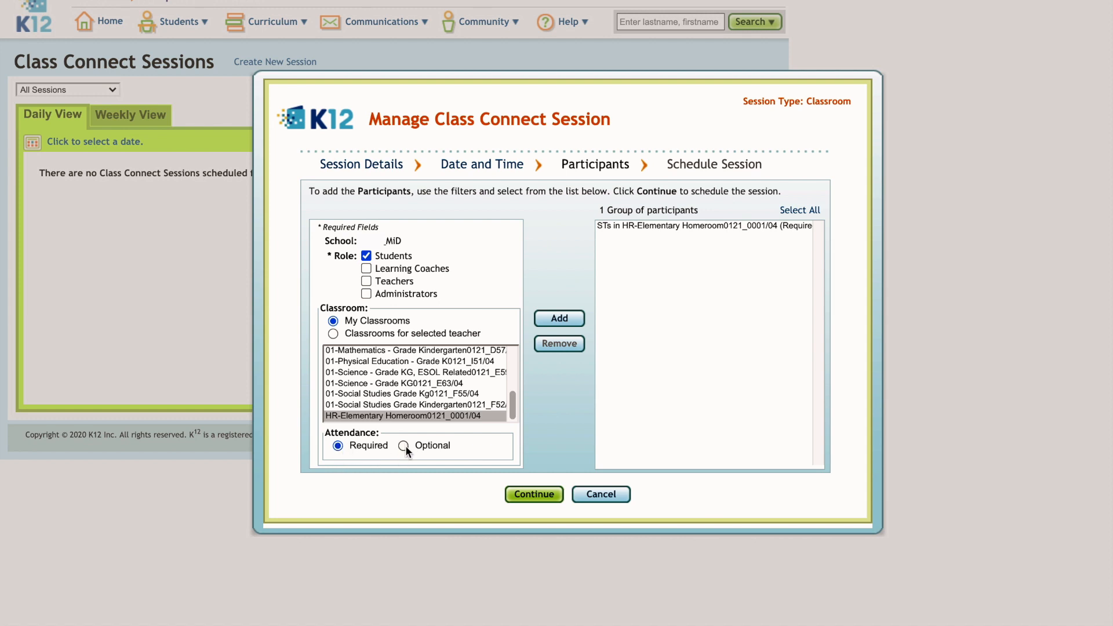
# Add then remove the kindergarten science class, and continue to the summary
pyautogui.click(438, 384)
pyautogui.click(548, 320)
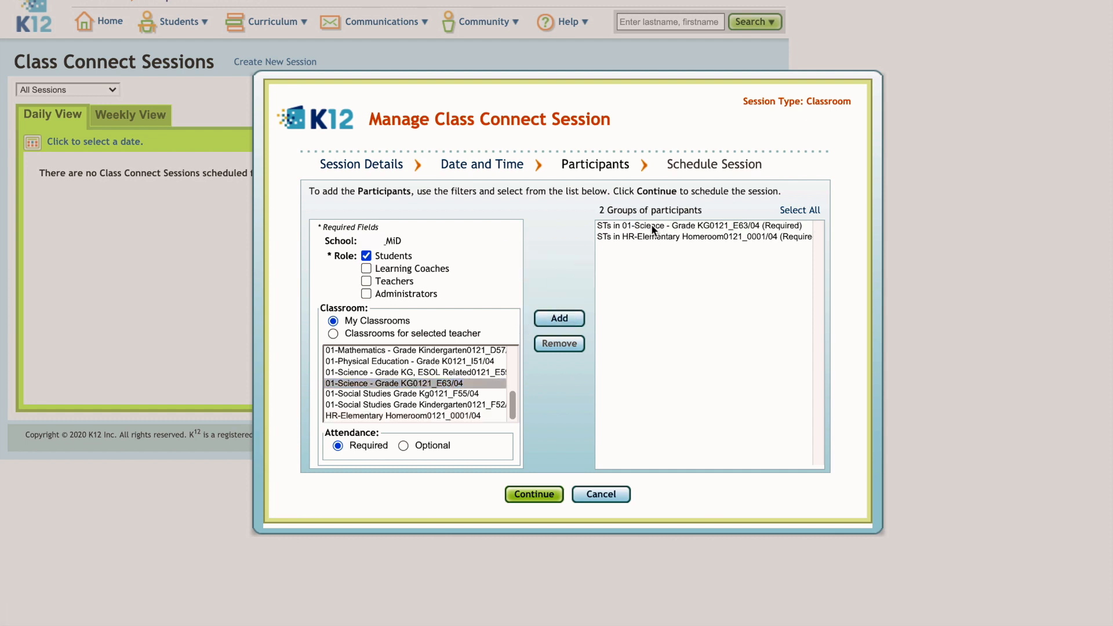
pyautogui.click(652, 227)
pyautogui.click(560, 344)
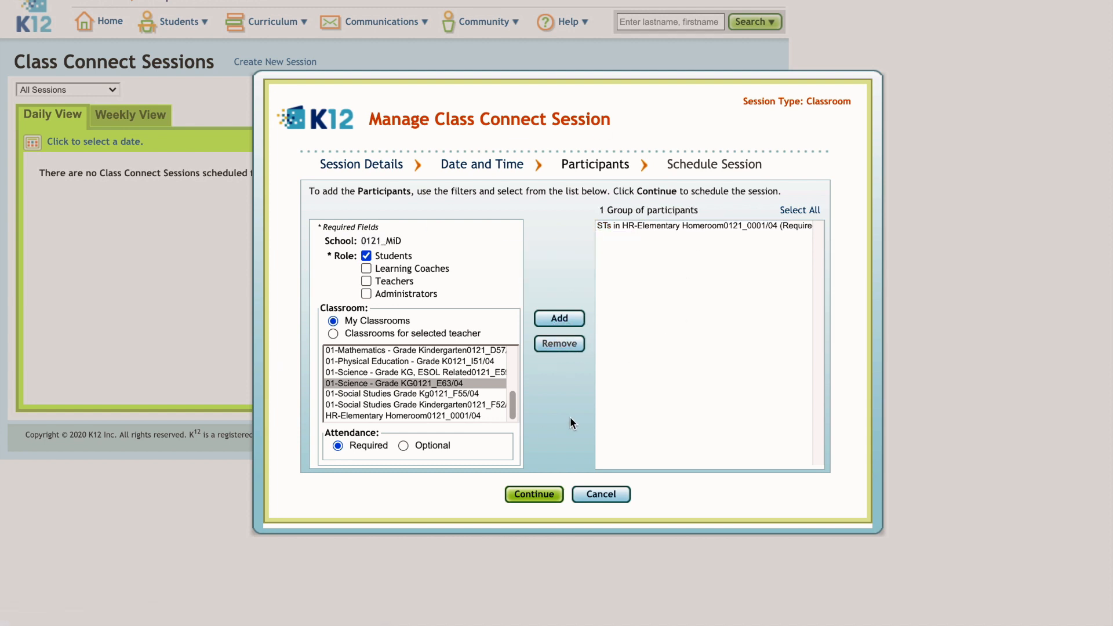
pyautogui.click(543, 496)
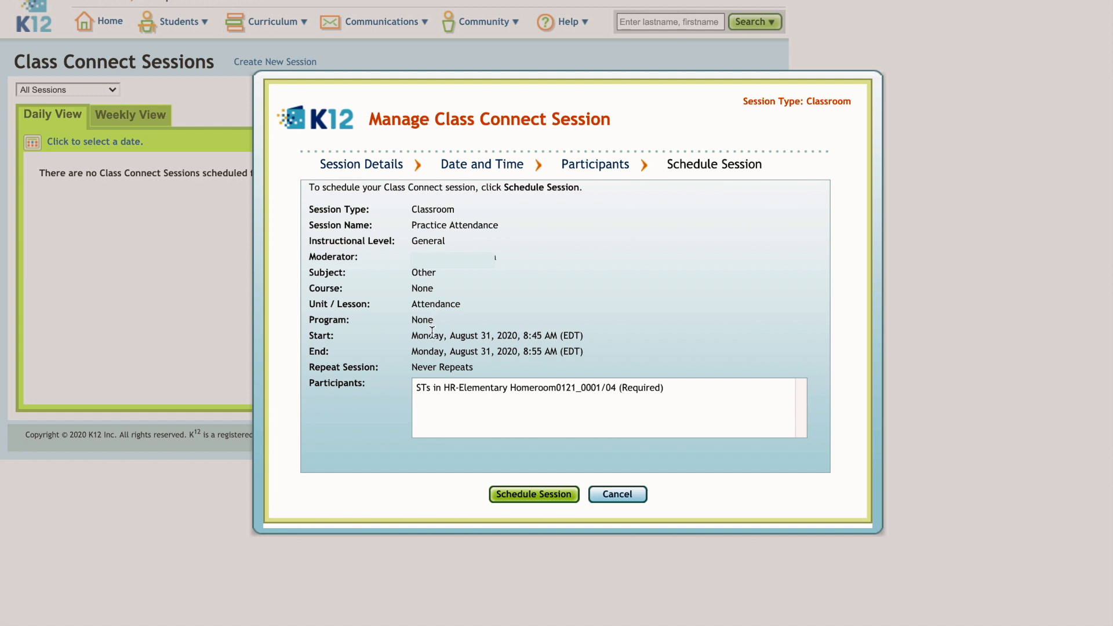
# Schedule the Practice Attendance session, then open the Aug 31 first-day classroom session
pyautogui.click(519, 498)
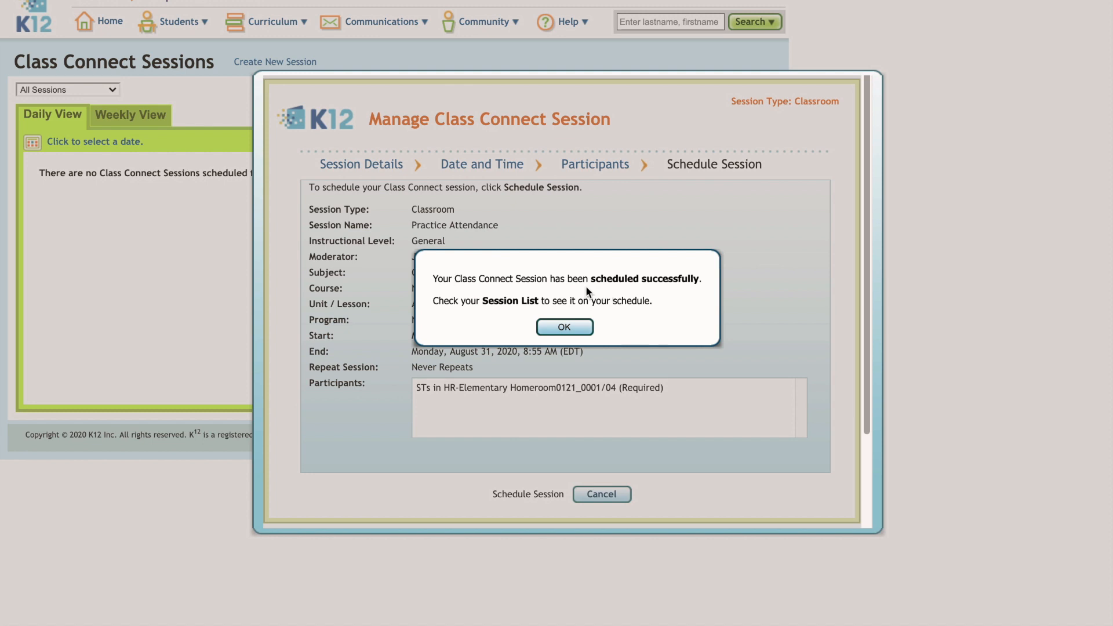
pyautogui.click(571, 327)
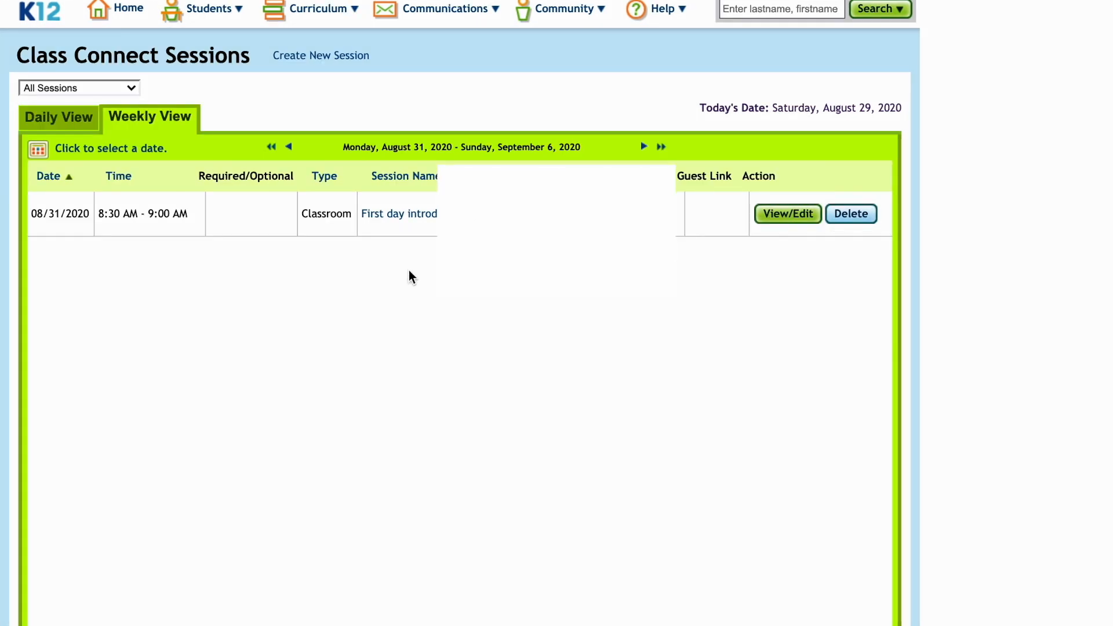
pyautogui.click(399, 216)
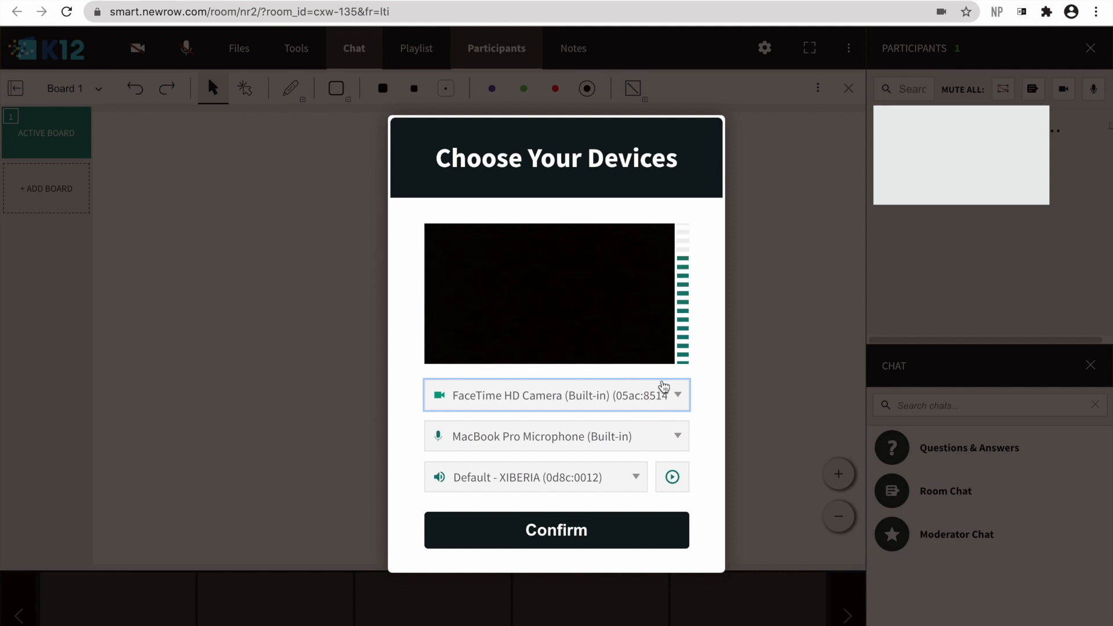
# Use USB Live camera #2, MacBook Pro Microphone and Default - XIBERIA speakers, then confirm
pyautogui.click(470, 408)
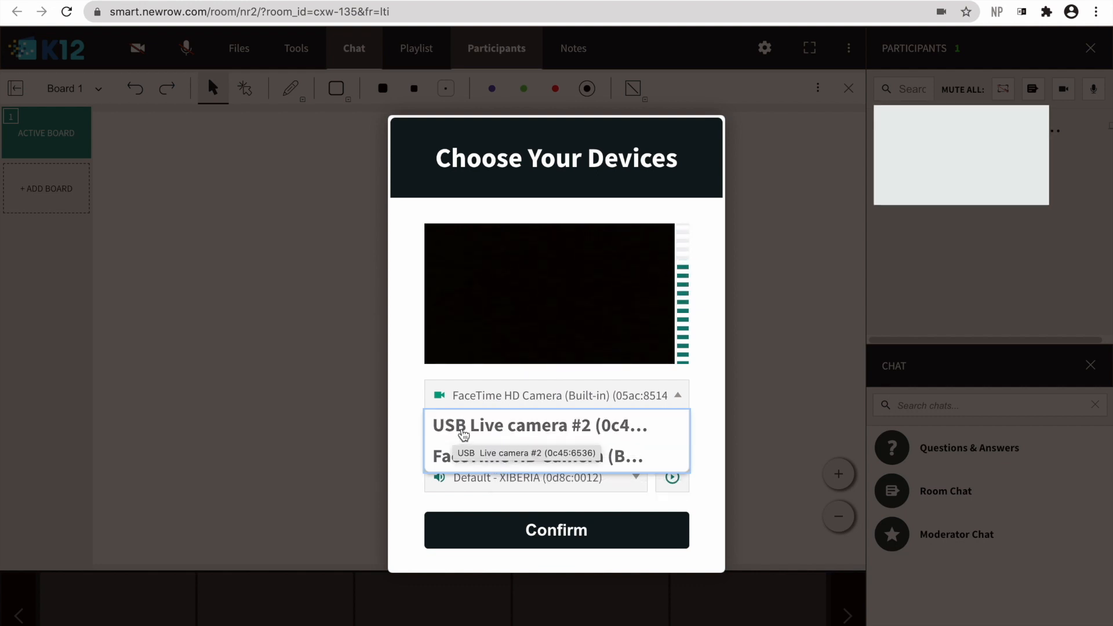
pyautogui.click(462, 435)
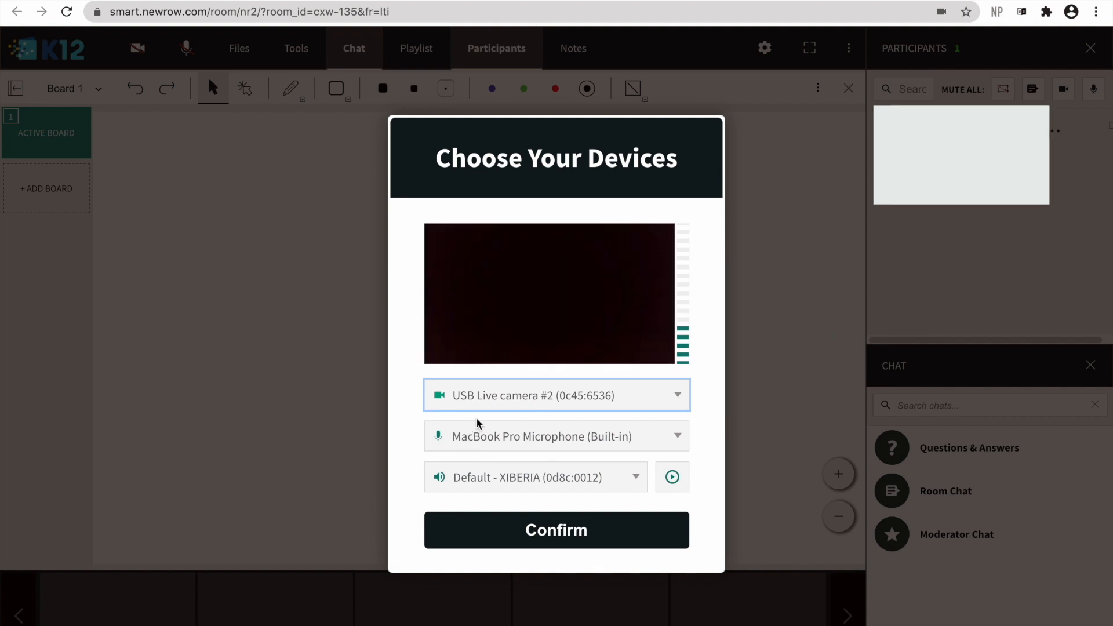
pyautogui.click(597, 442)
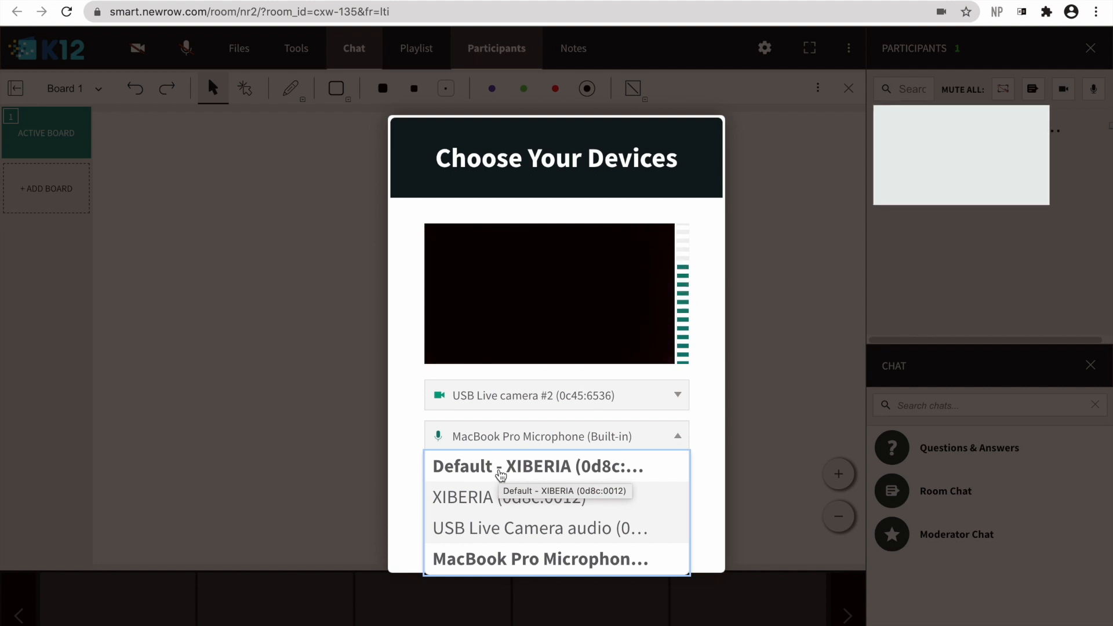
pyautogui.click(498, 559)
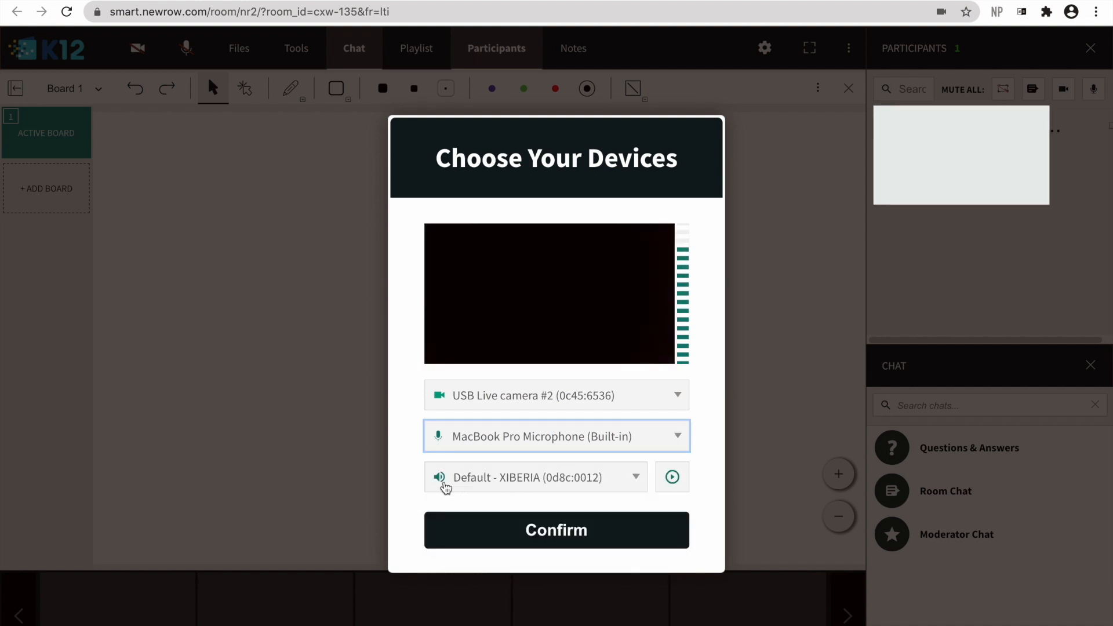
pyautogui.click(601, 488)
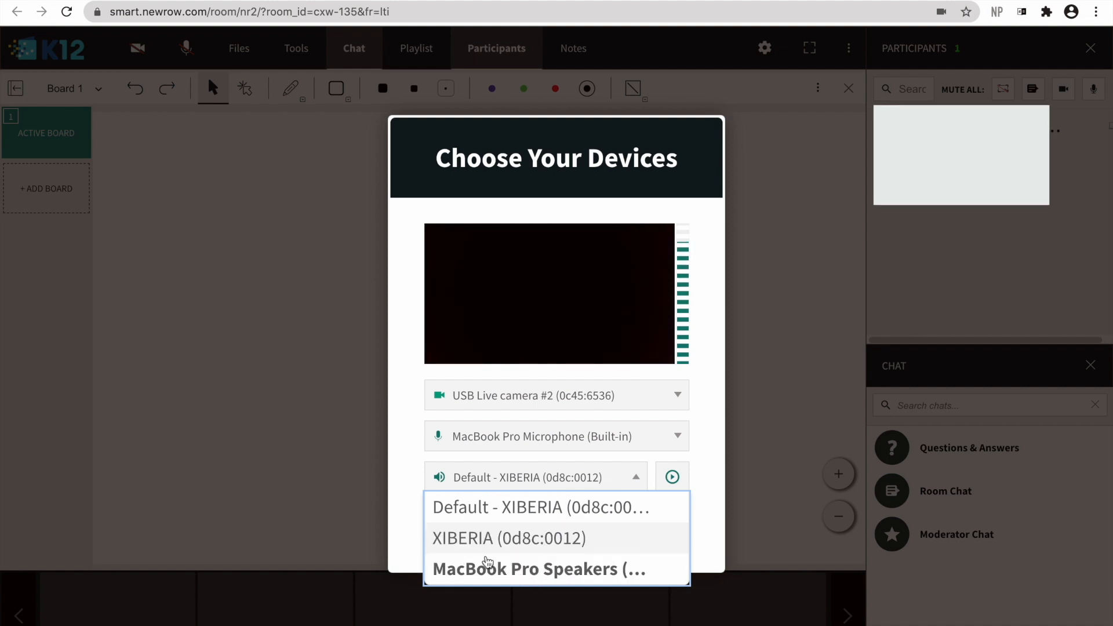
pyautogui.click(418, 448)
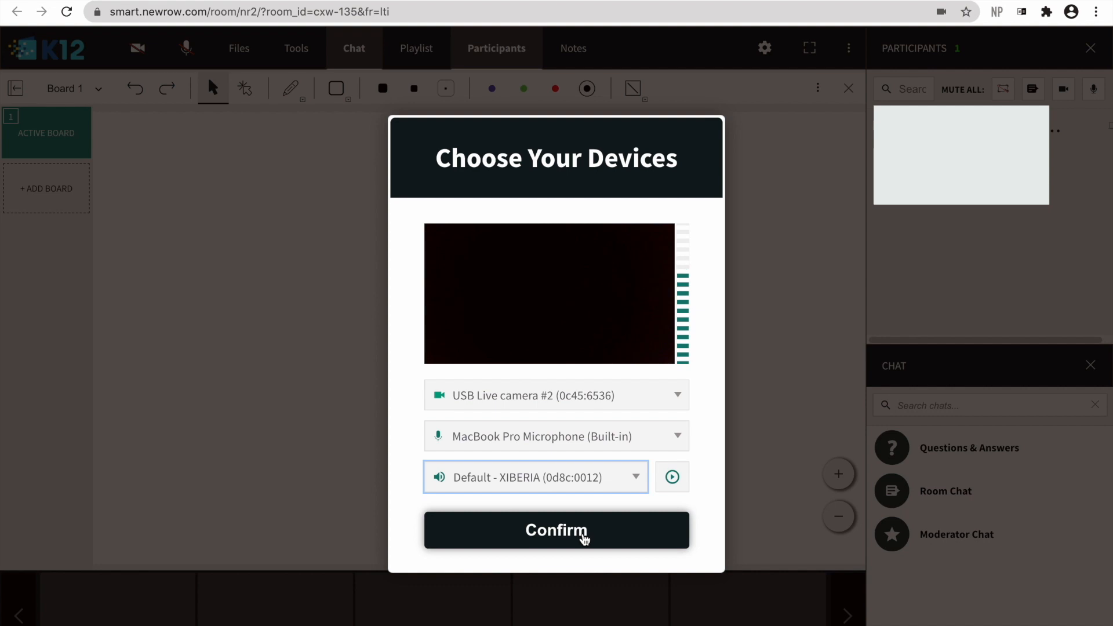
pyautogui.click(584, 539)
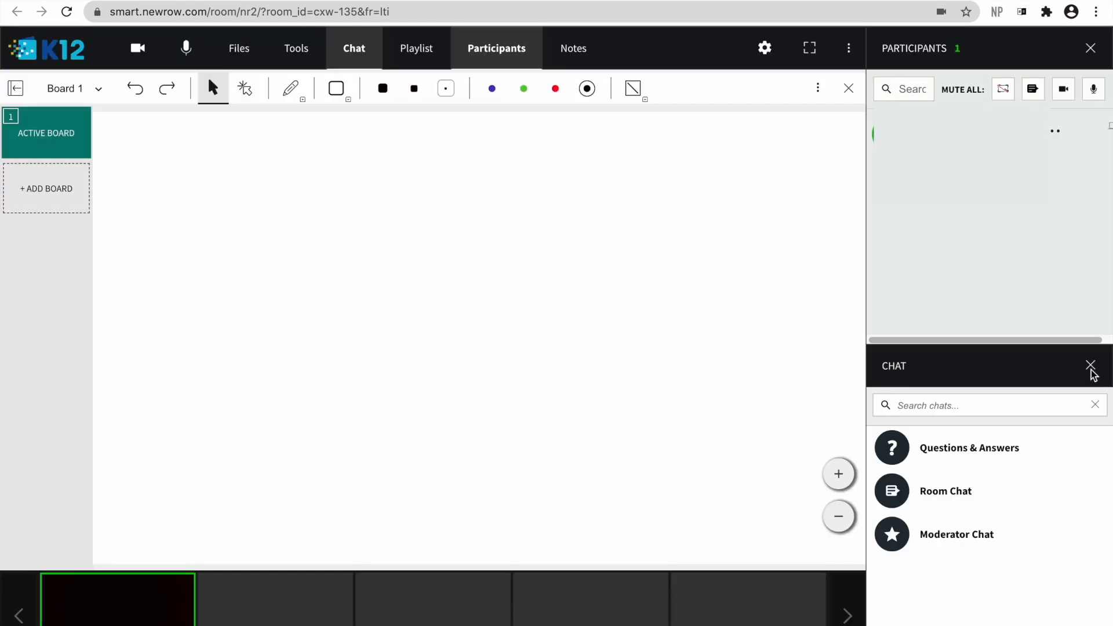
pyautogui.moveTo(181, 623)
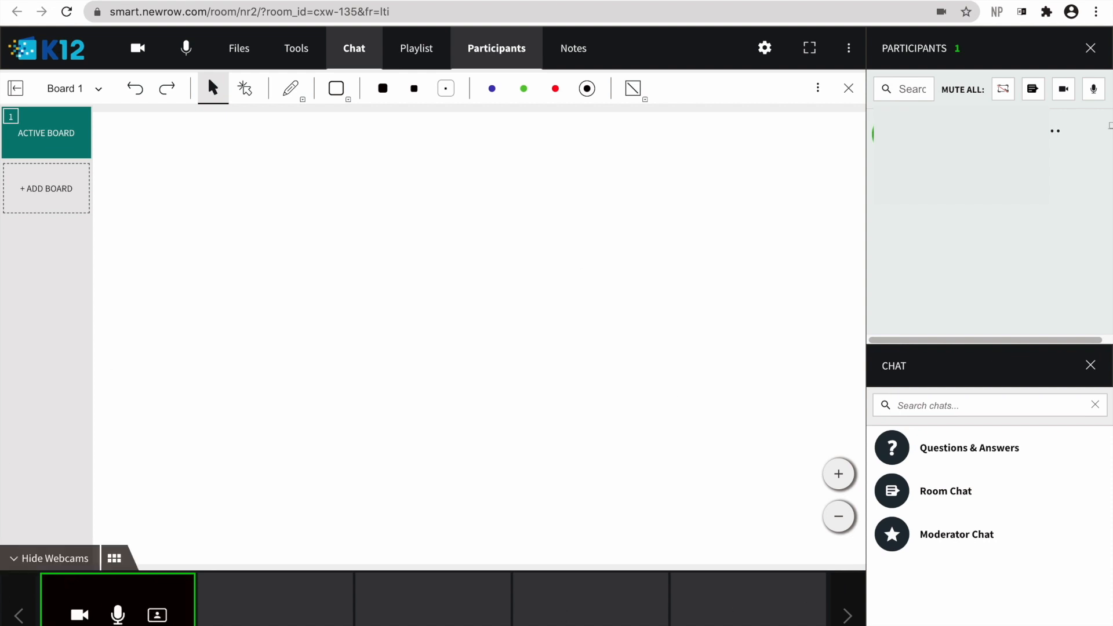
pyautogui.moveTo(116, 625)
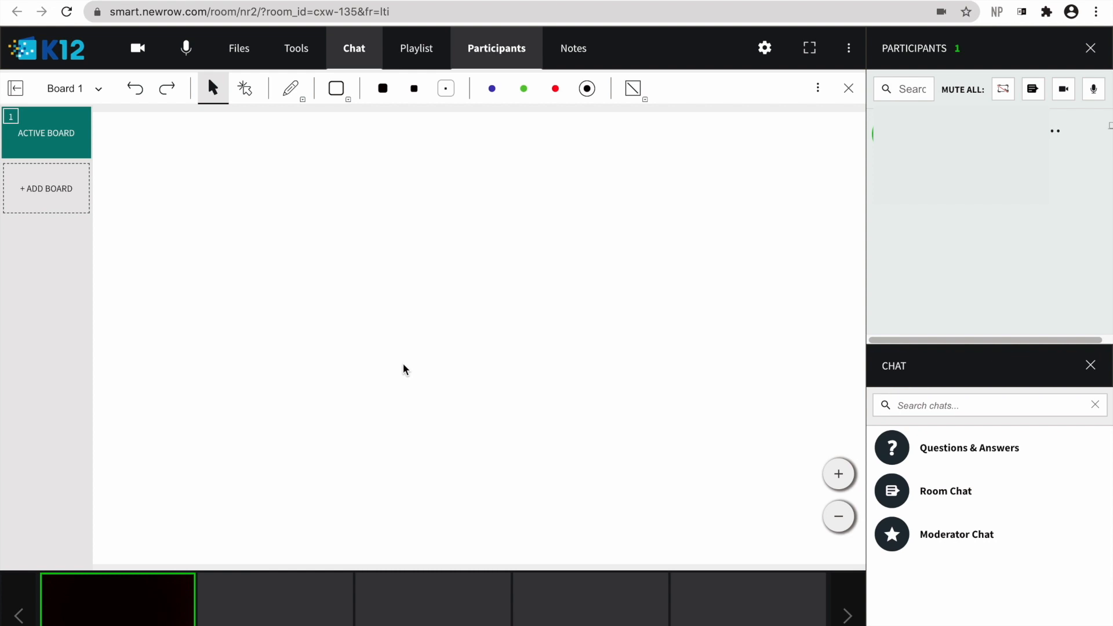